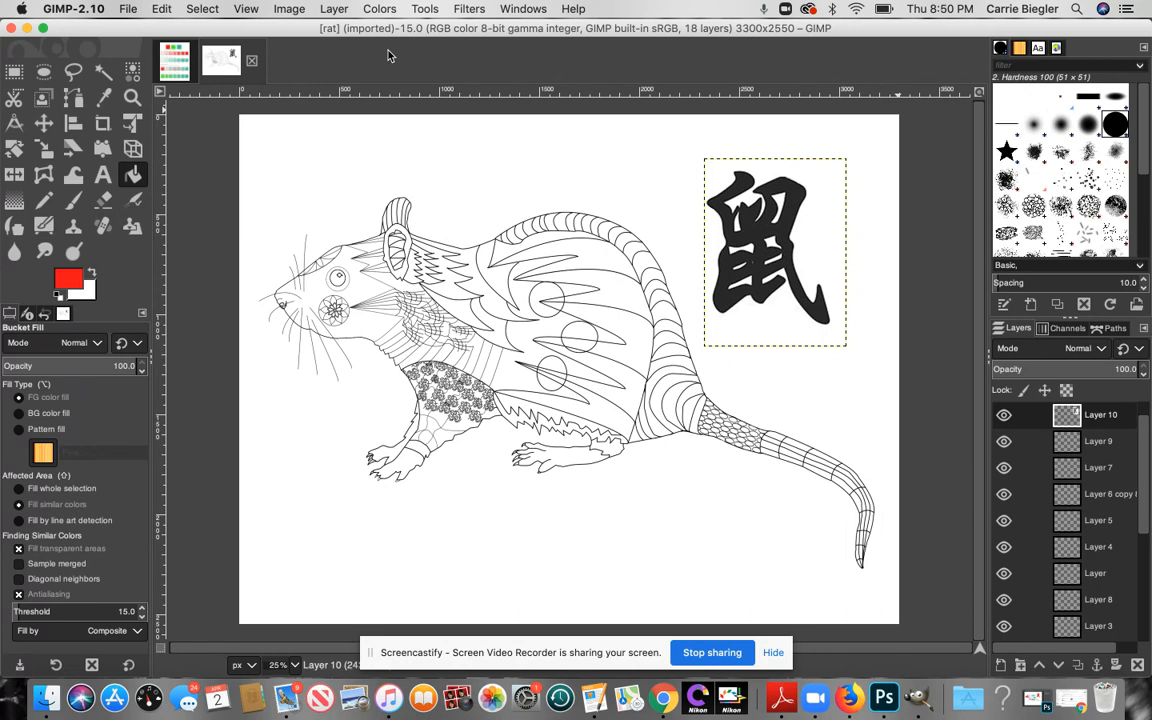
- Start exporting the layered rat image to the Desktop under the file name rat.jpg
{"action": "left_click", "coordinate": [126, 9]}
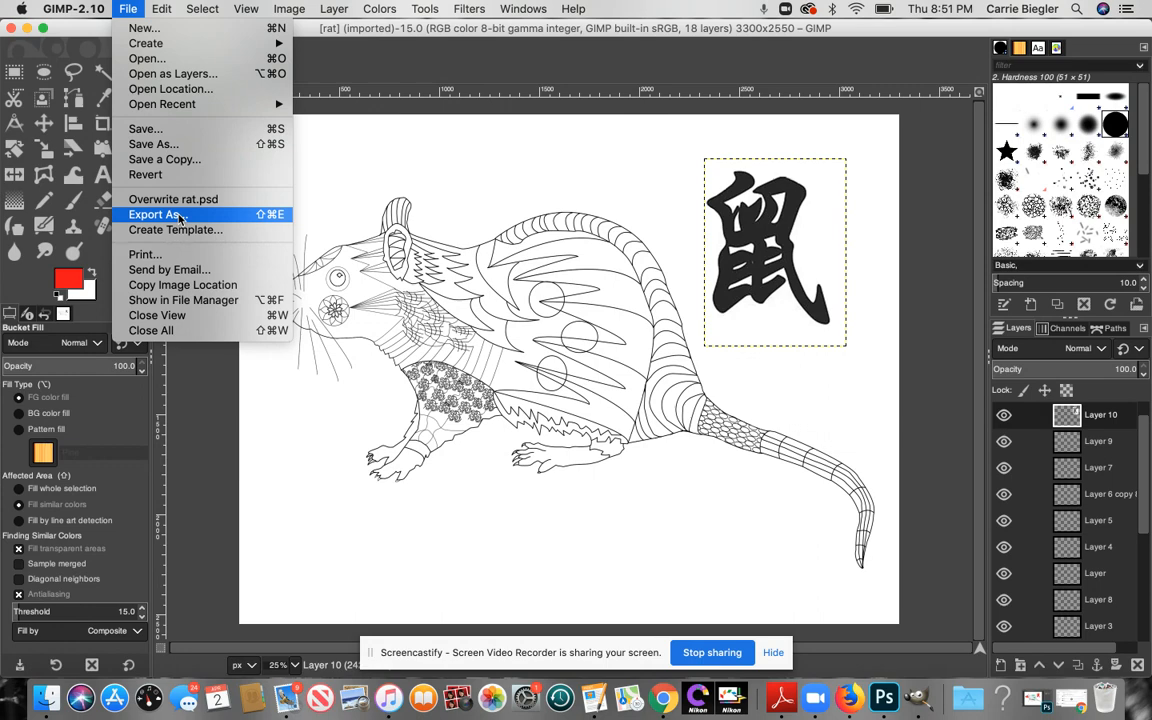
{"action": "left_click", "coordinate": [152, 215]}
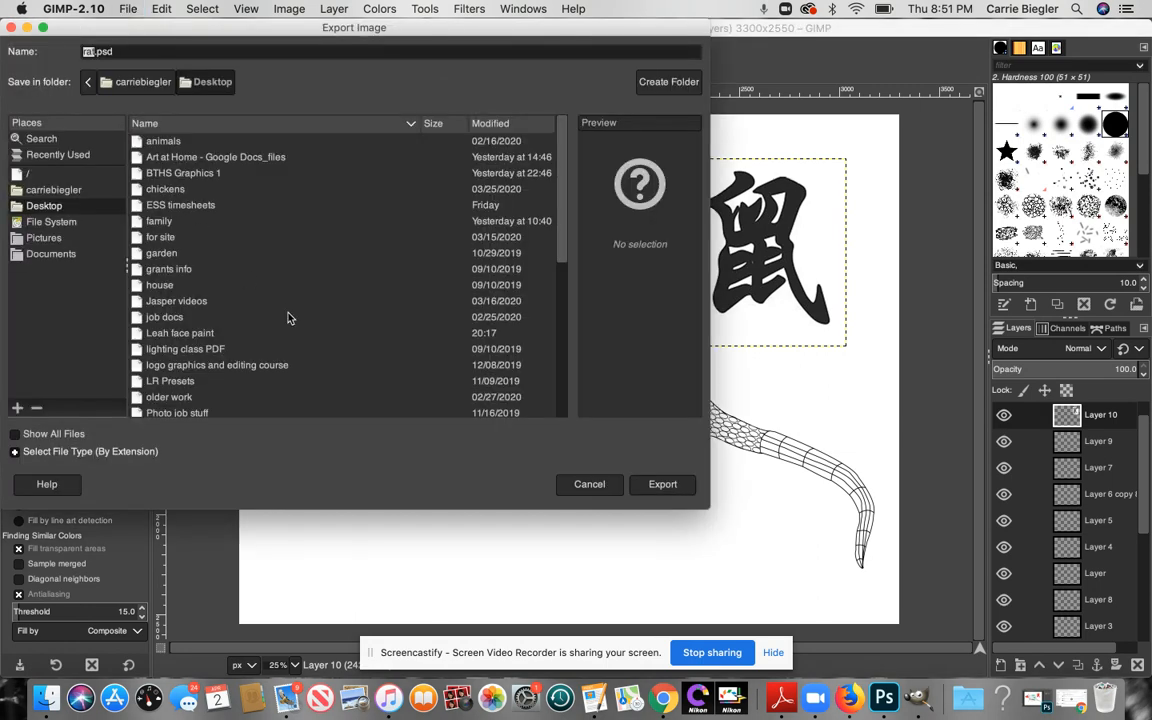
{"action": "left_click", "coordinate": [134, 47]}
{"action": "key", "text": "BackSpace"}
{"action": "key", "text": "BackSpace"}
{"action": "key", "text": "BackSpace"}
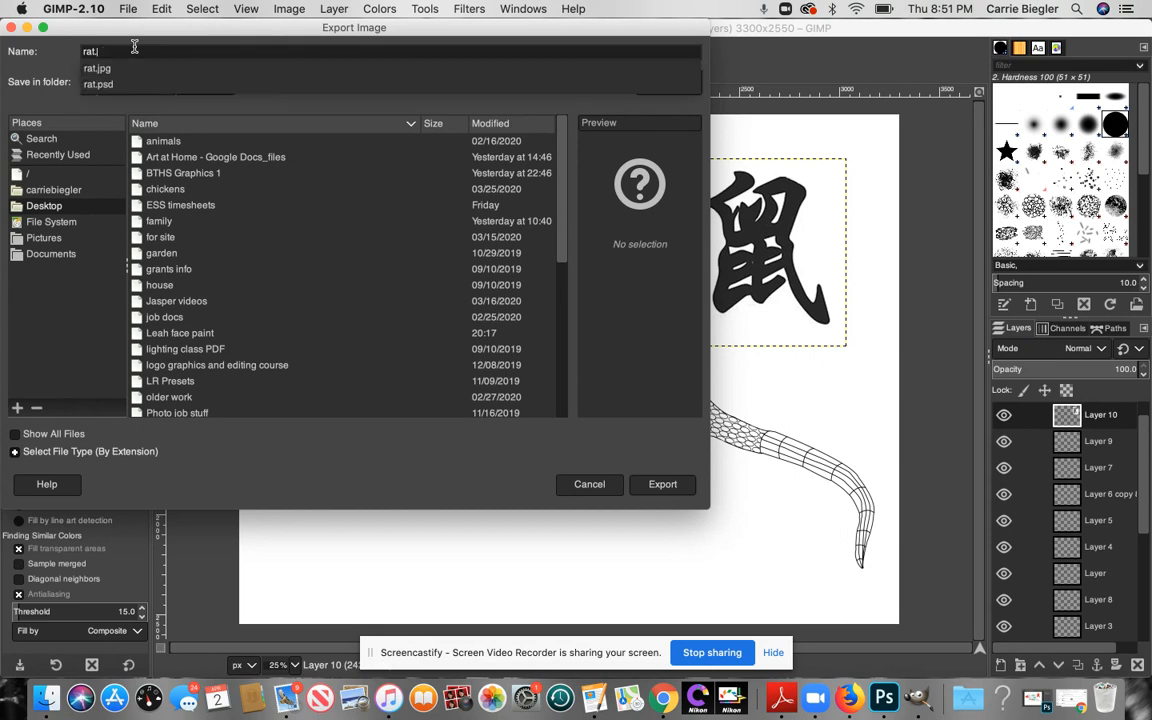
{"action": "type", "text": "jpg"}
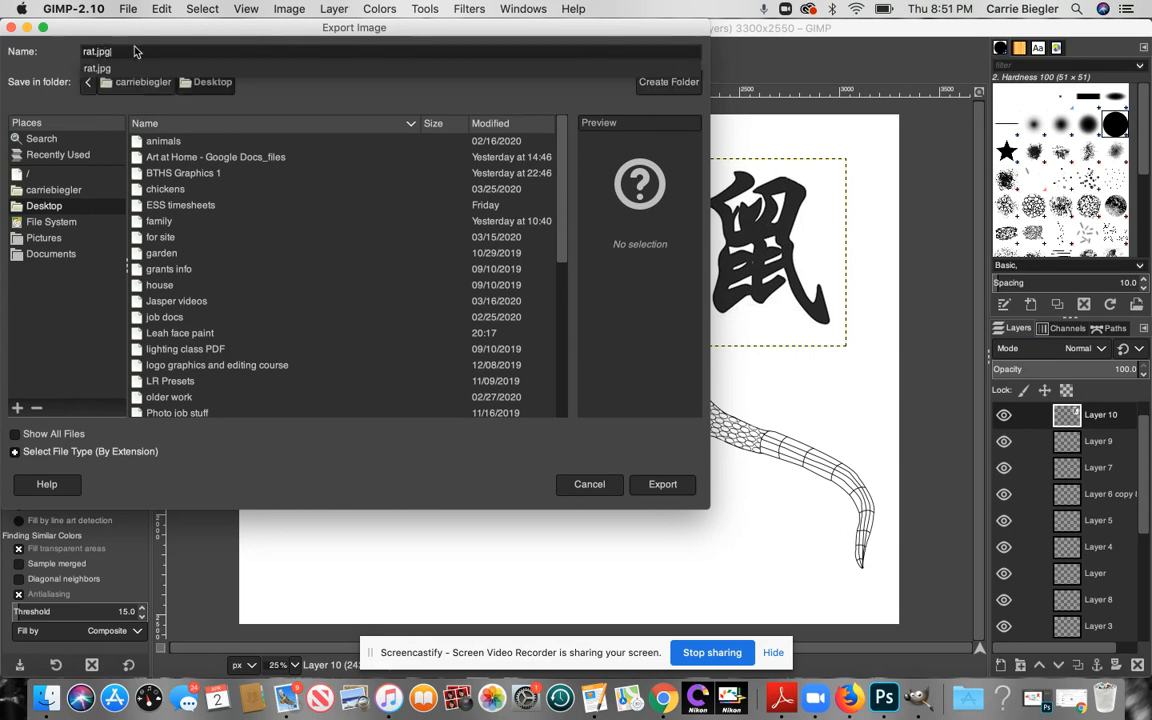
{"action": "left_click", "coordinate": [137, 67]}
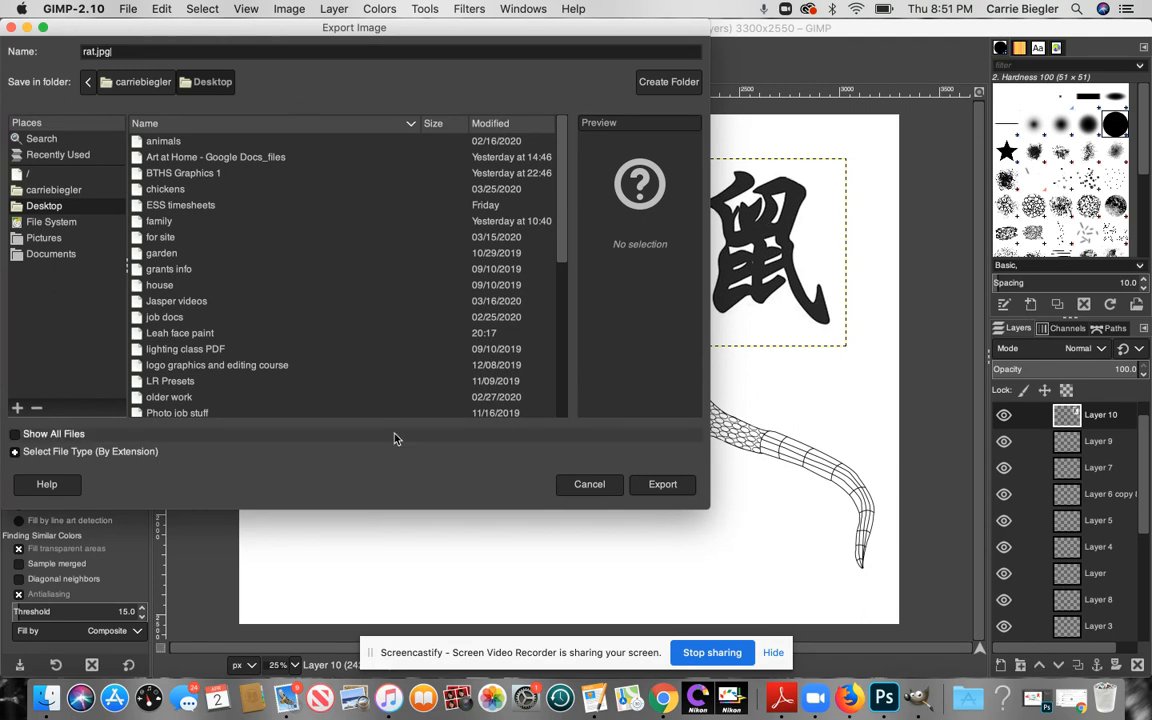
- Replace the existing rat.jpg and export the image as a JPEG at quality 100
{"action": "left_click", "coordinate": [662, 484]}
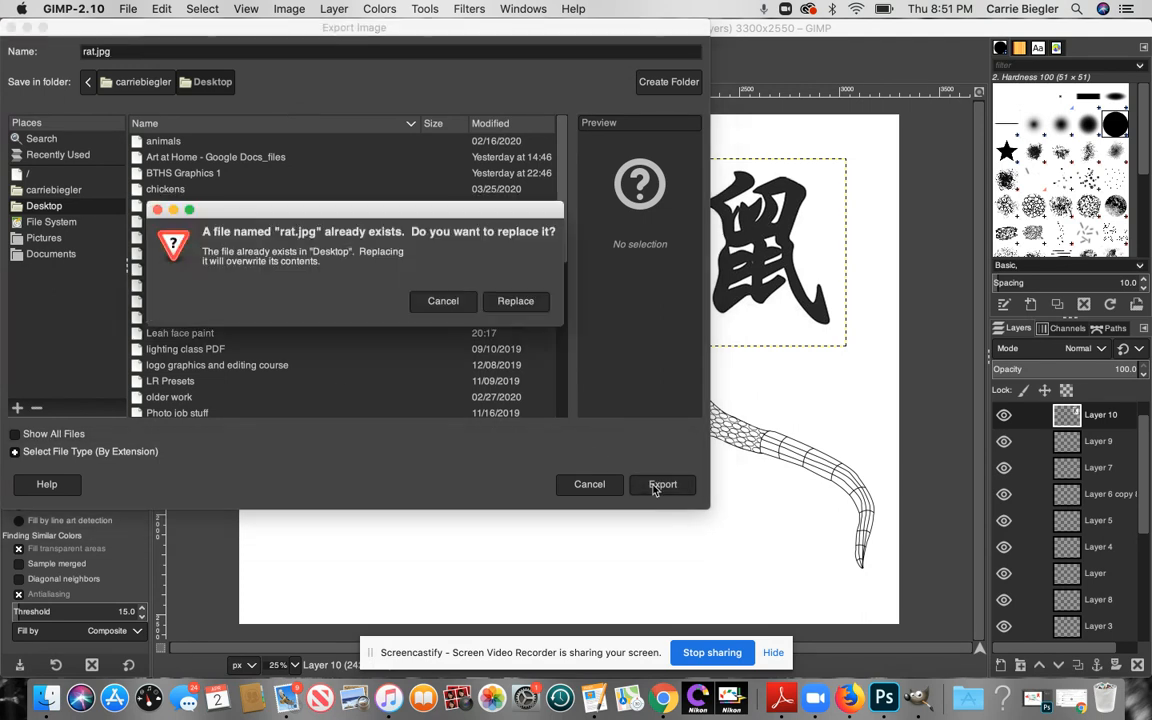
{"action": "left_click", "coordinate": [515, 301]}
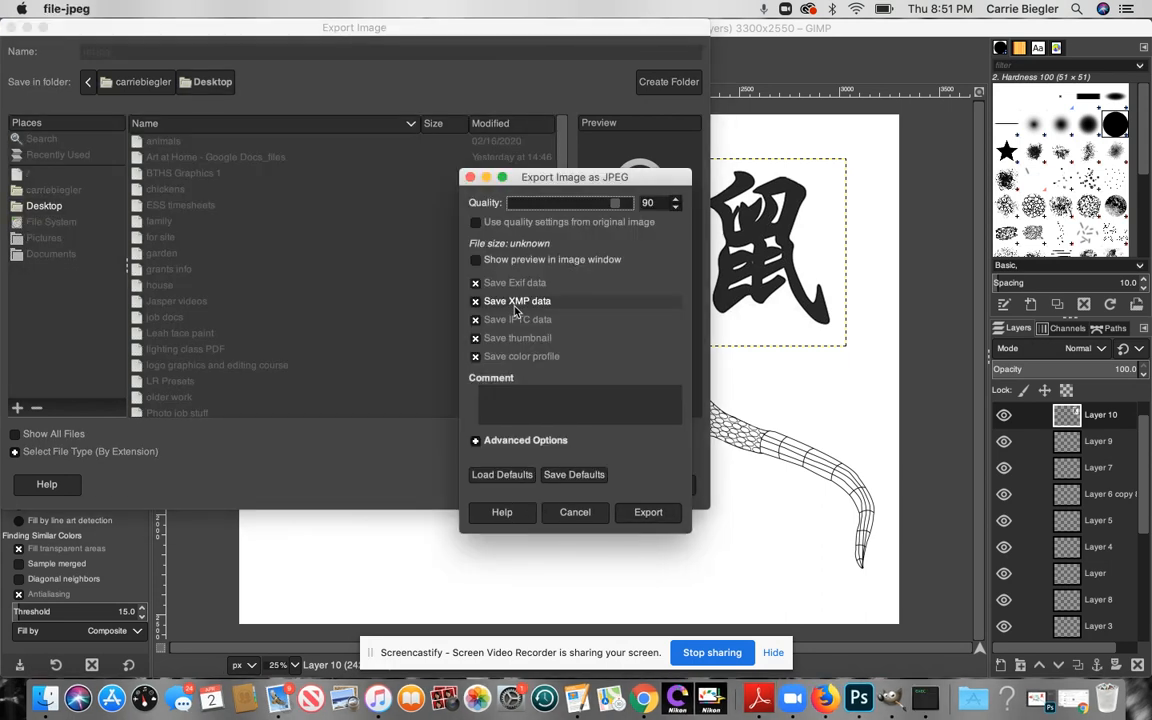
{"action": "left_click", "coordinate": [677, 200]}
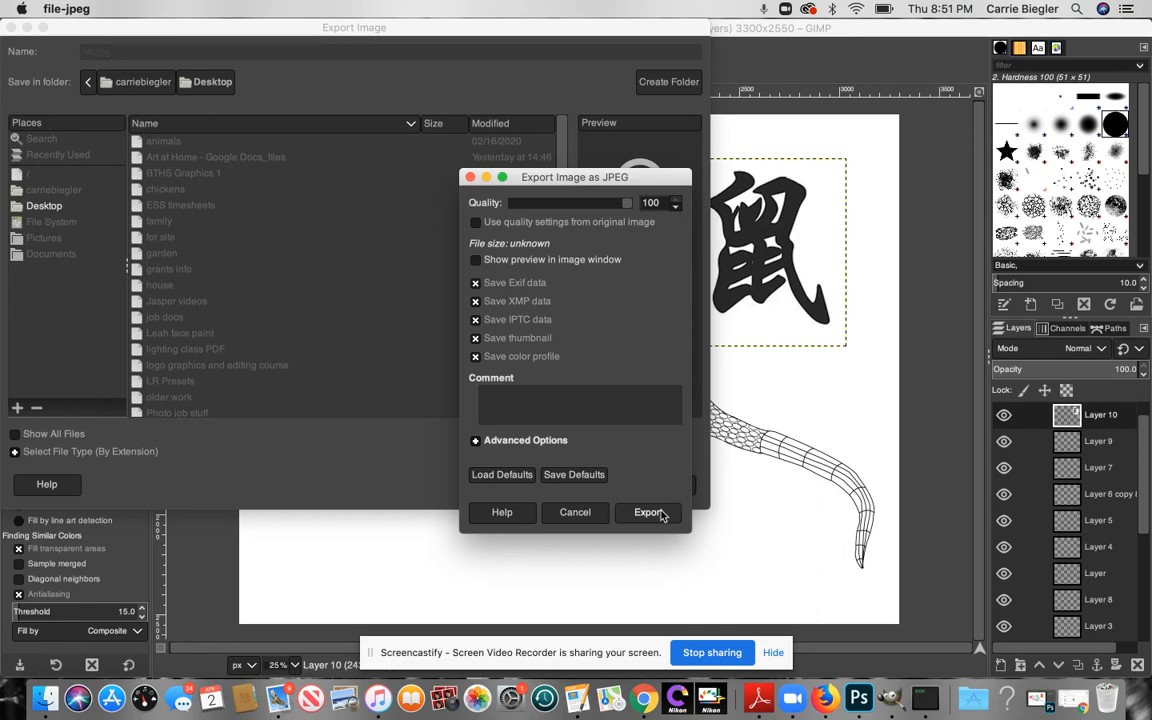
{"action": "left_click", "coordinate": [660, 512]}
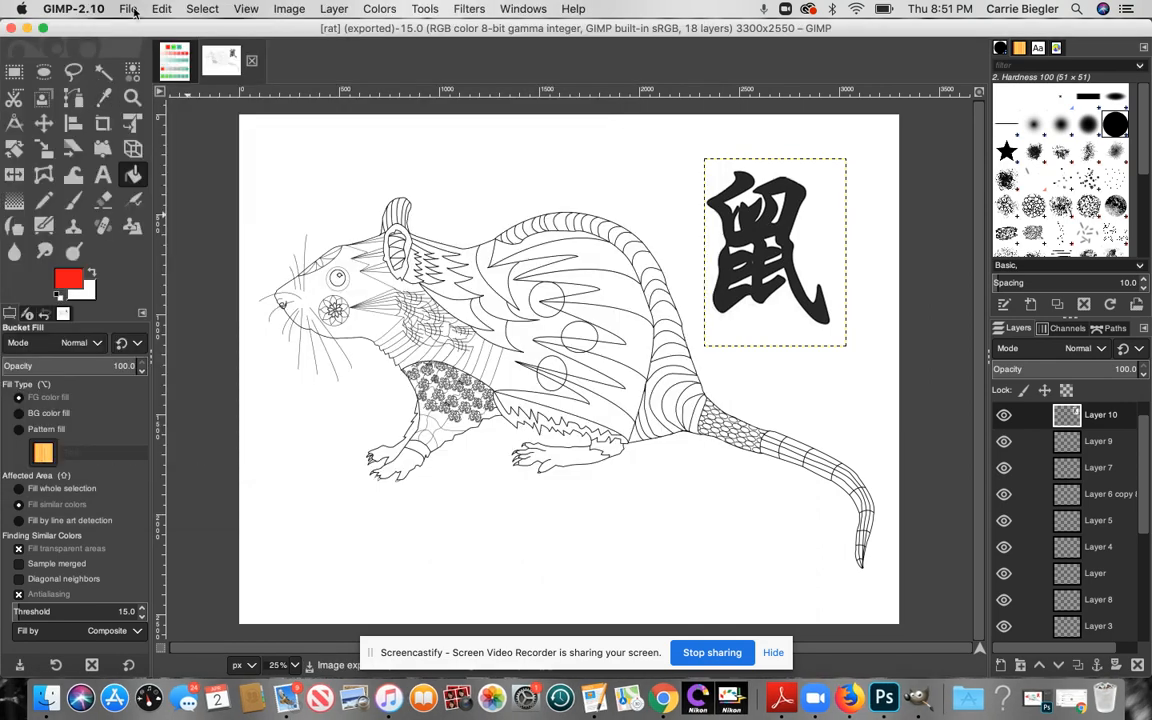
- Open the exported rat.jpg from the Desktop and close it again
{"action": "left_click", "coordinate": [132, 10]}
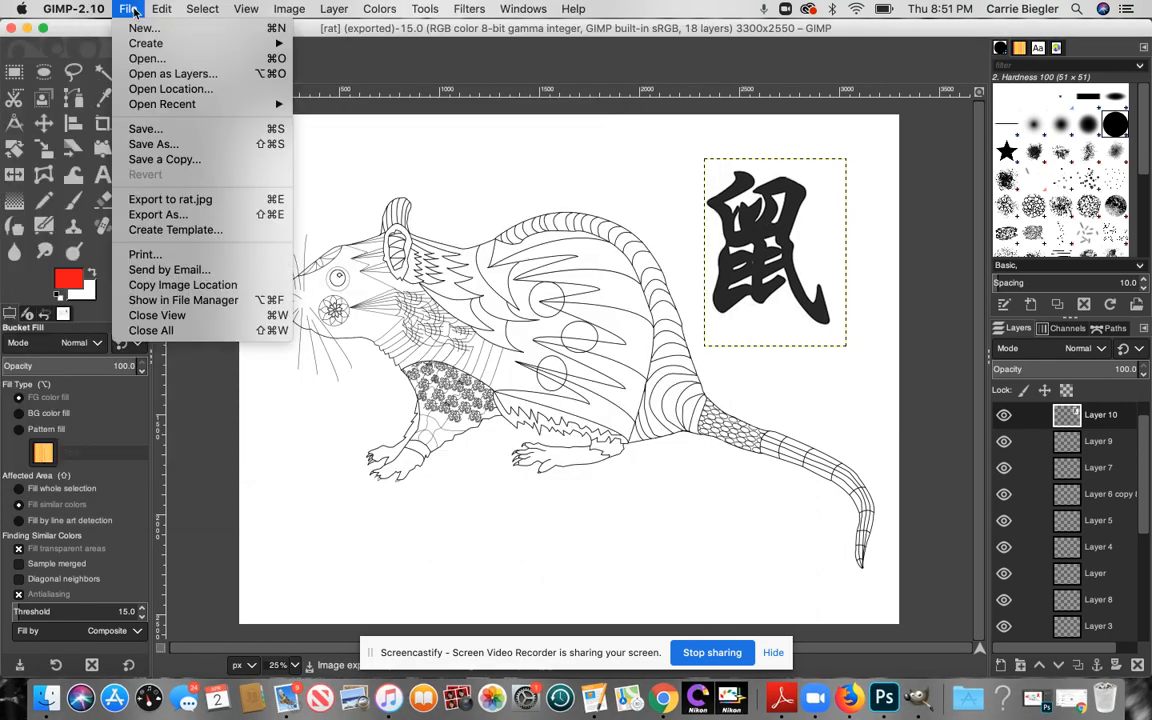
{"action": "left_click", "coordinate": [135, 58]}
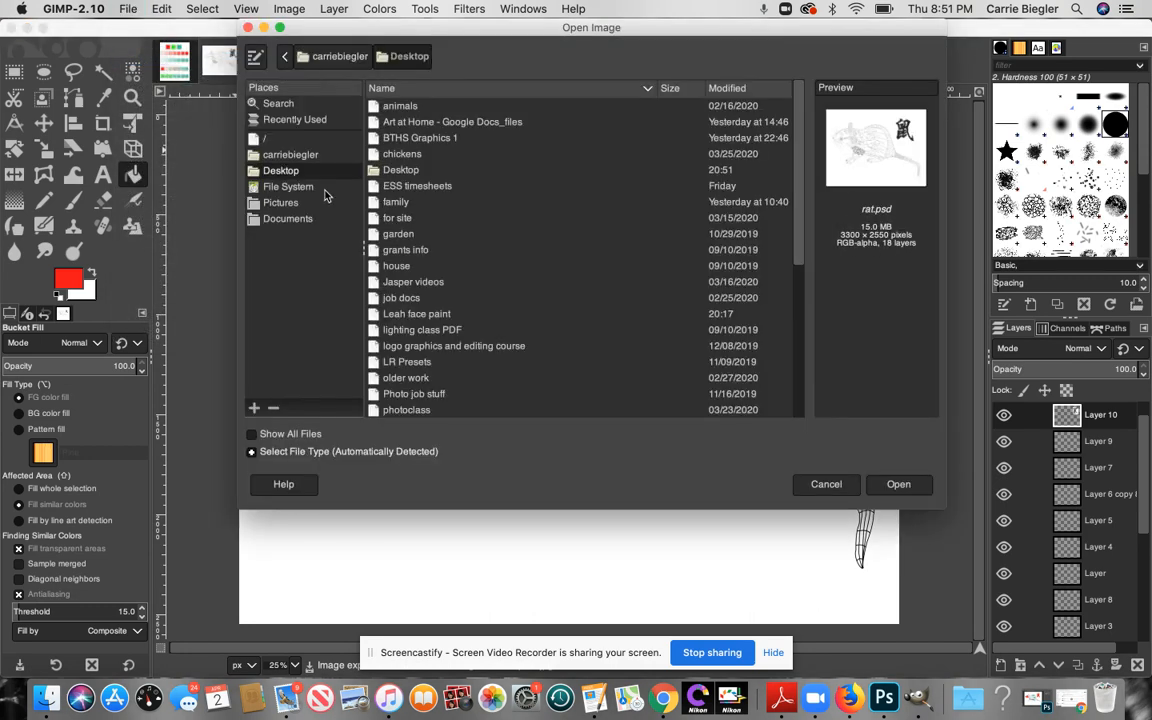
{"action": "scroll", "coordinate": [423, 281], "scroll_direction": "down", "scroll_amount": 5}
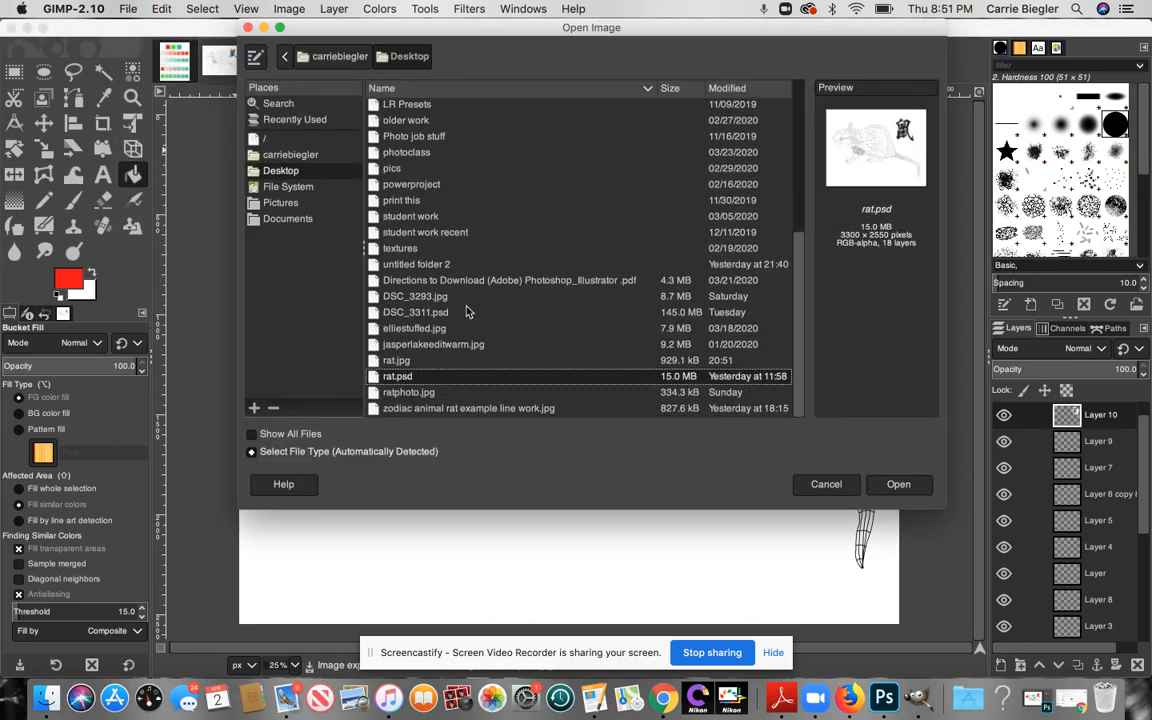
{"action": "left_click", "coordinate": [400, 360]}
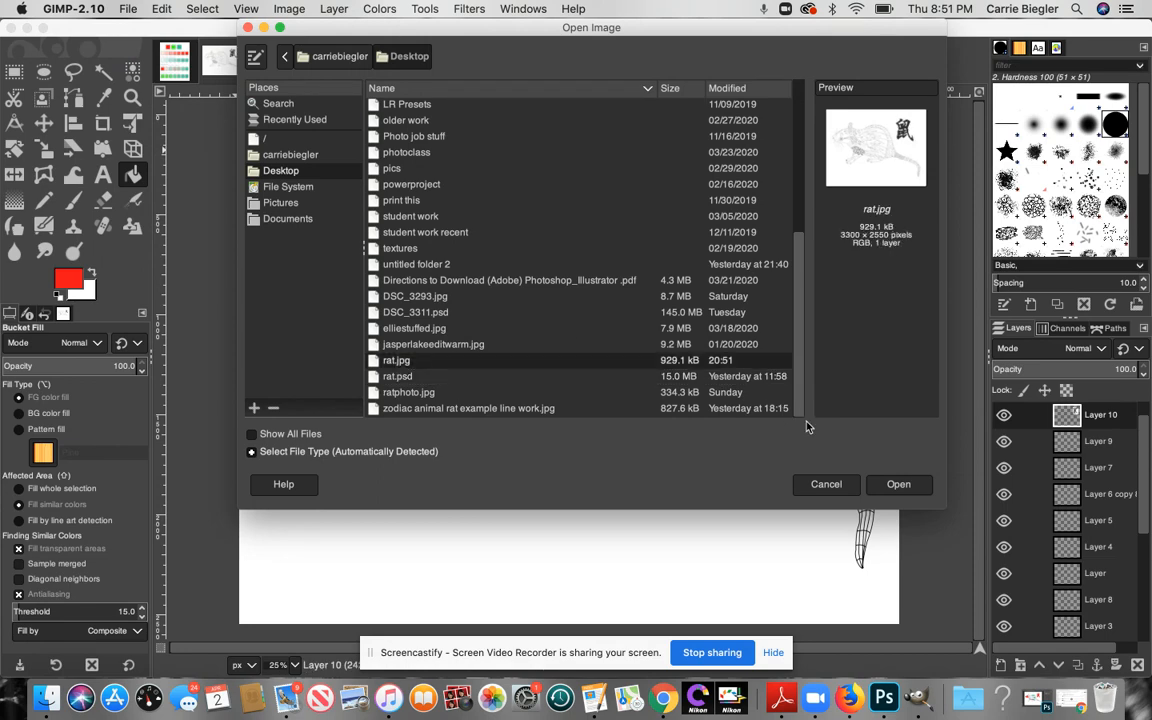
{"action": "left_click", "coordinate": [900, 486]}
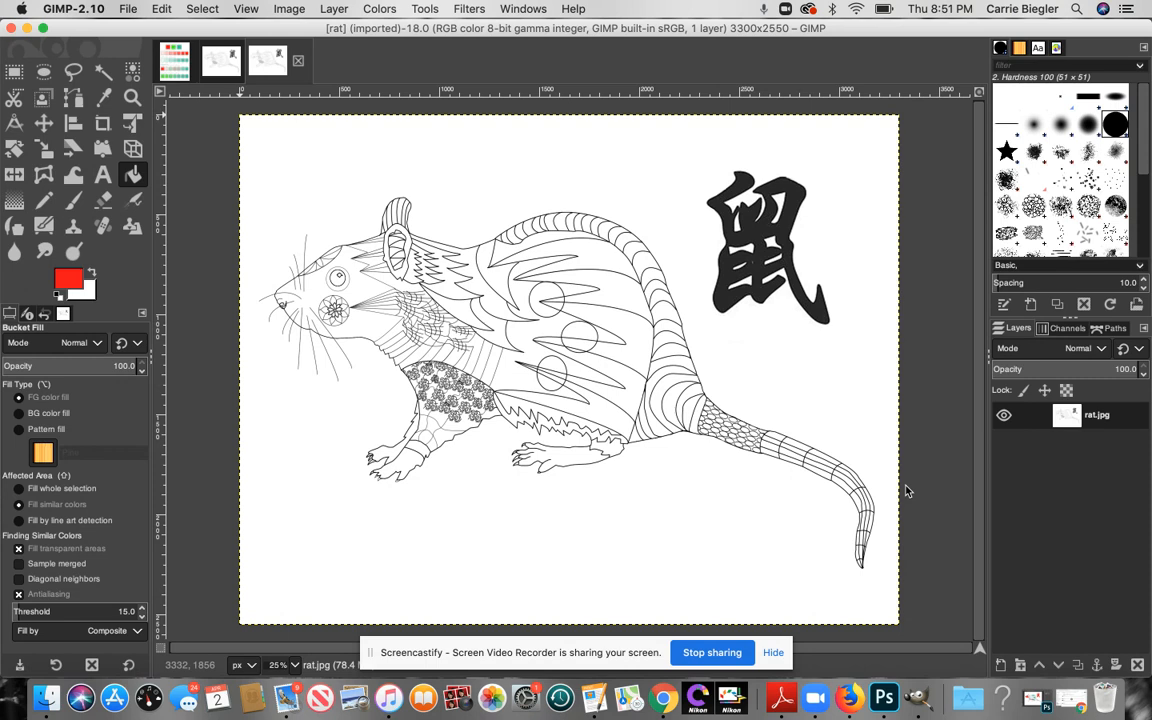
{"action": "left_click", "coordinate": [298, 61]}
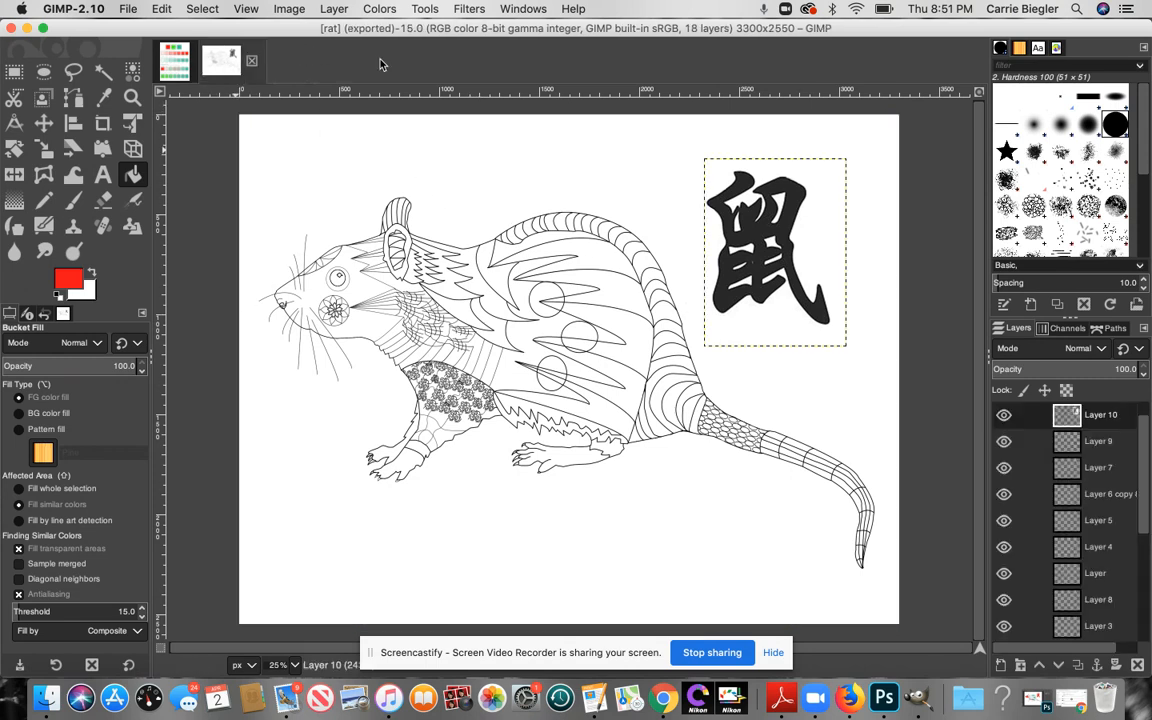
- Close the layered rat image and open the flattened rat.jpg from the Desktop
{"action": "left_click", "coordinate": [251, 61]}
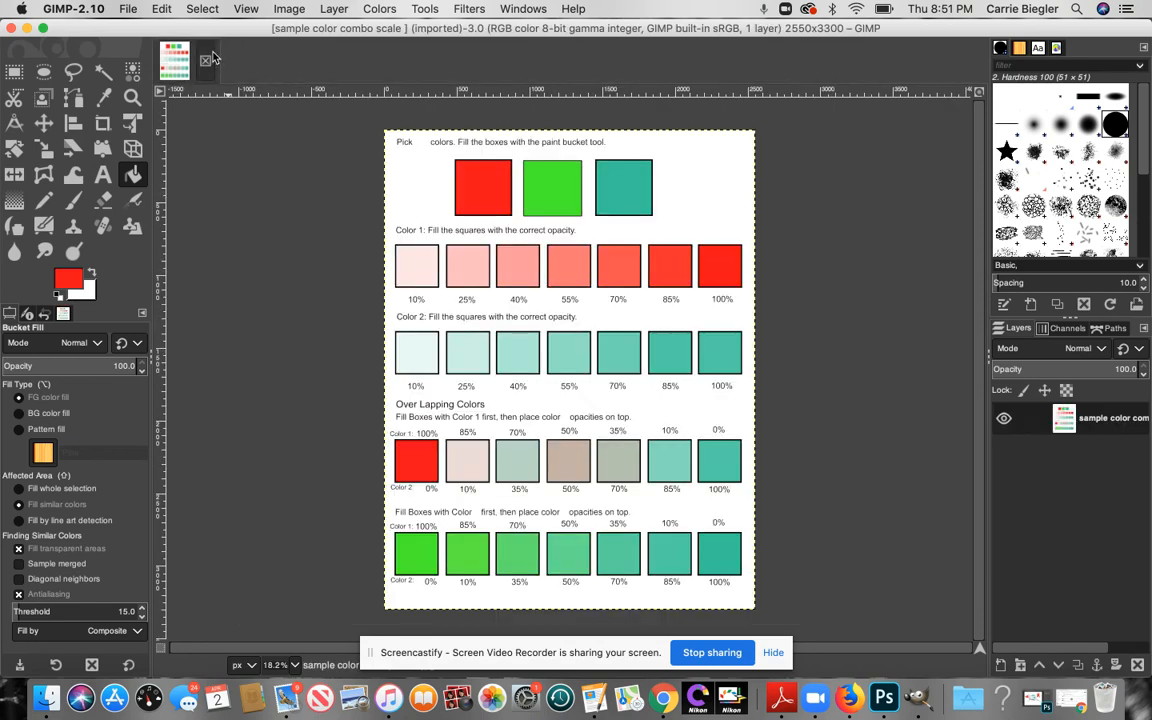
{"action": "left_click", "coordinate": [121, 9]}
{"action": "left_click", "coordinate": [138, 58]}
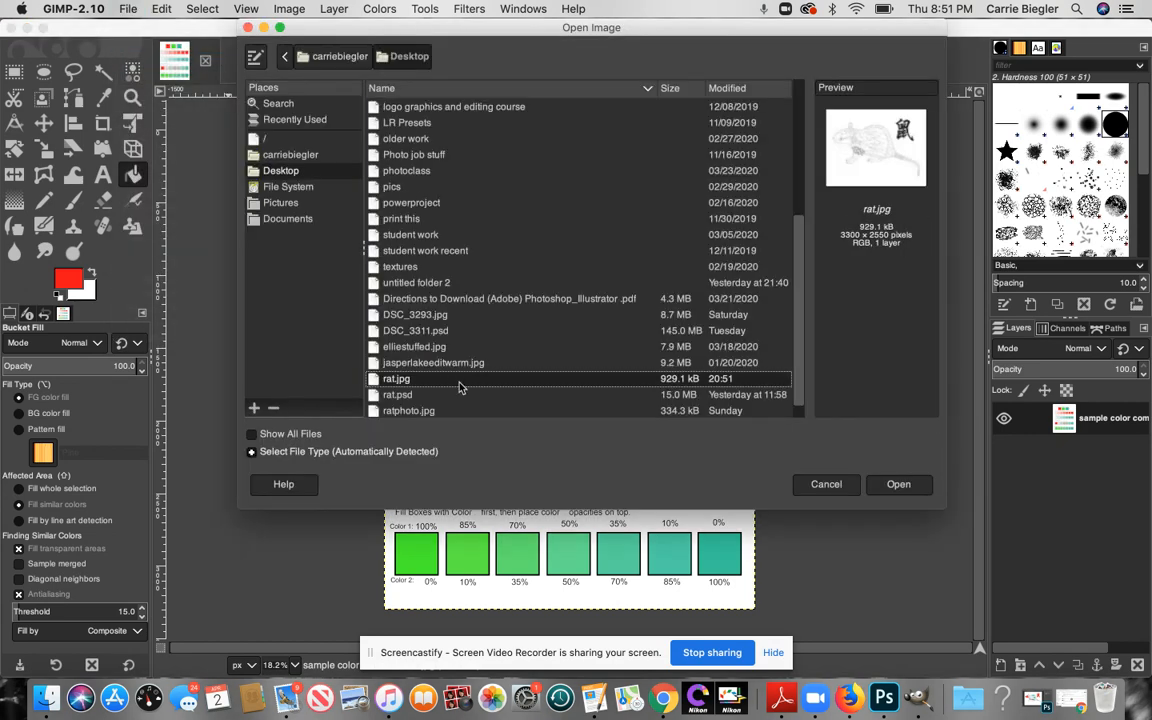
{"action": "left_click", "coordinate": [897, 484]}
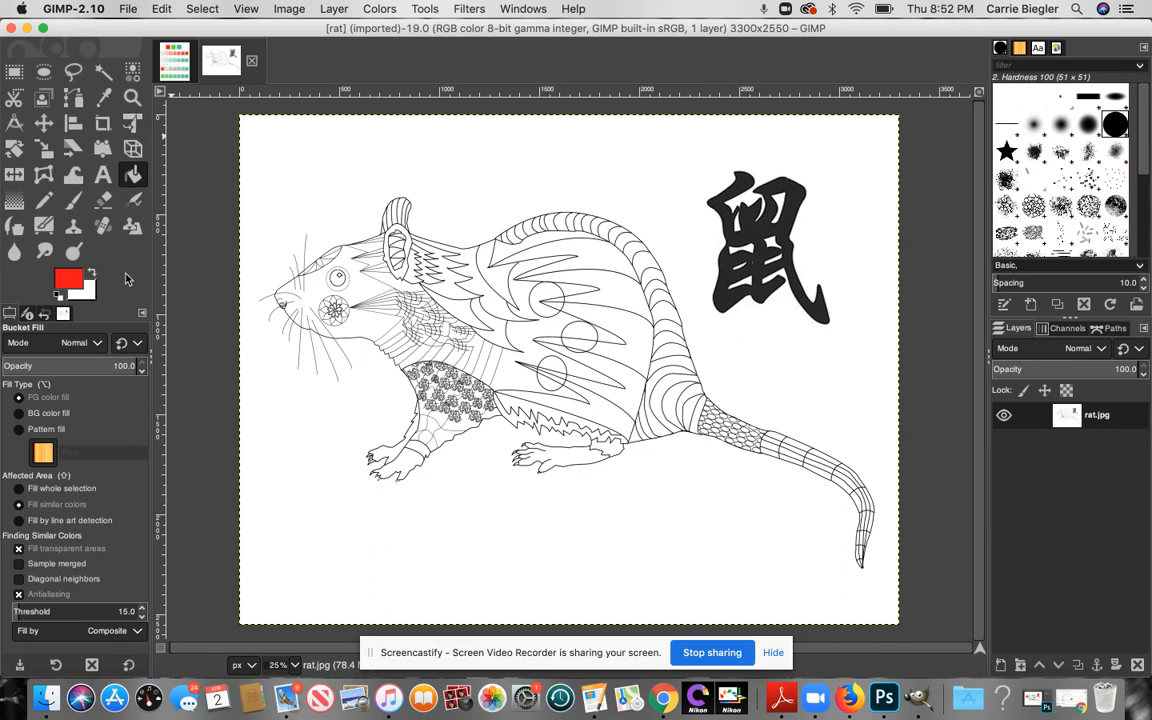
- Examine the color and opacity swatches on the sample color combo scale and return to the rat image
{"action": "left_click", "coordinate": [172, 65]}
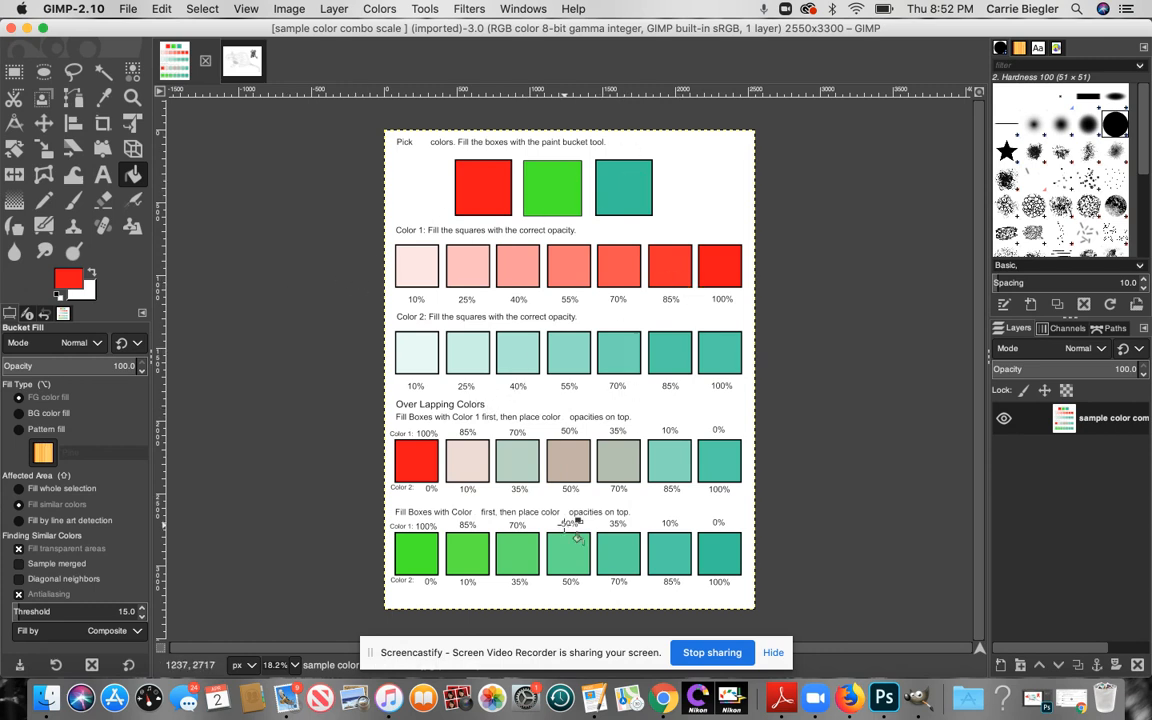
{"action": "left_click", "coordinate": [561, 341]}
{"action": "left_click", "coordinate": [463, 360]}
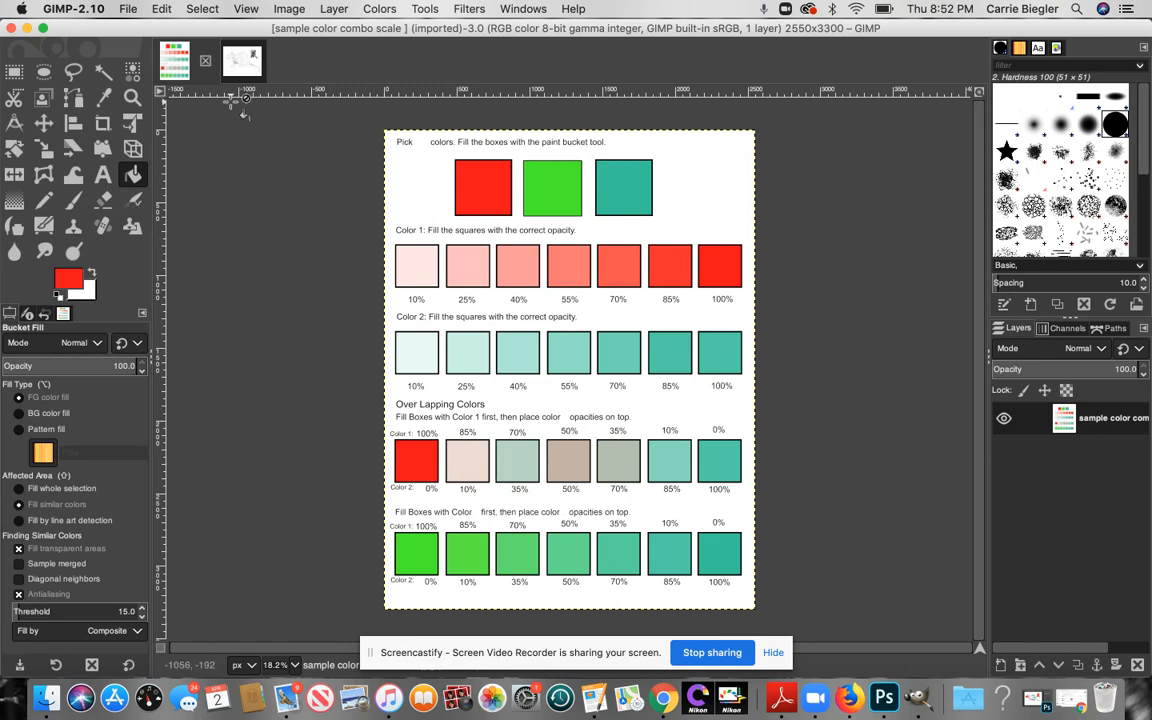
{"action": "left_click", "coordinate": [104, 98]}
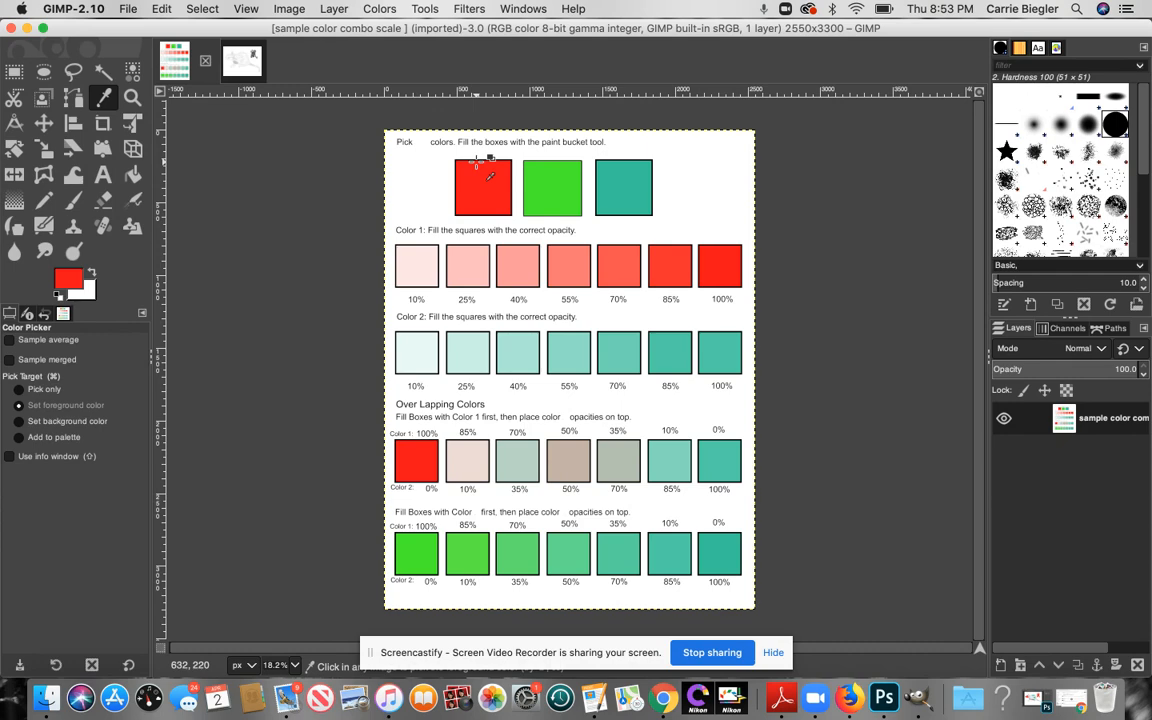
{"action": "left_click", "coordinate": [241, 60]}
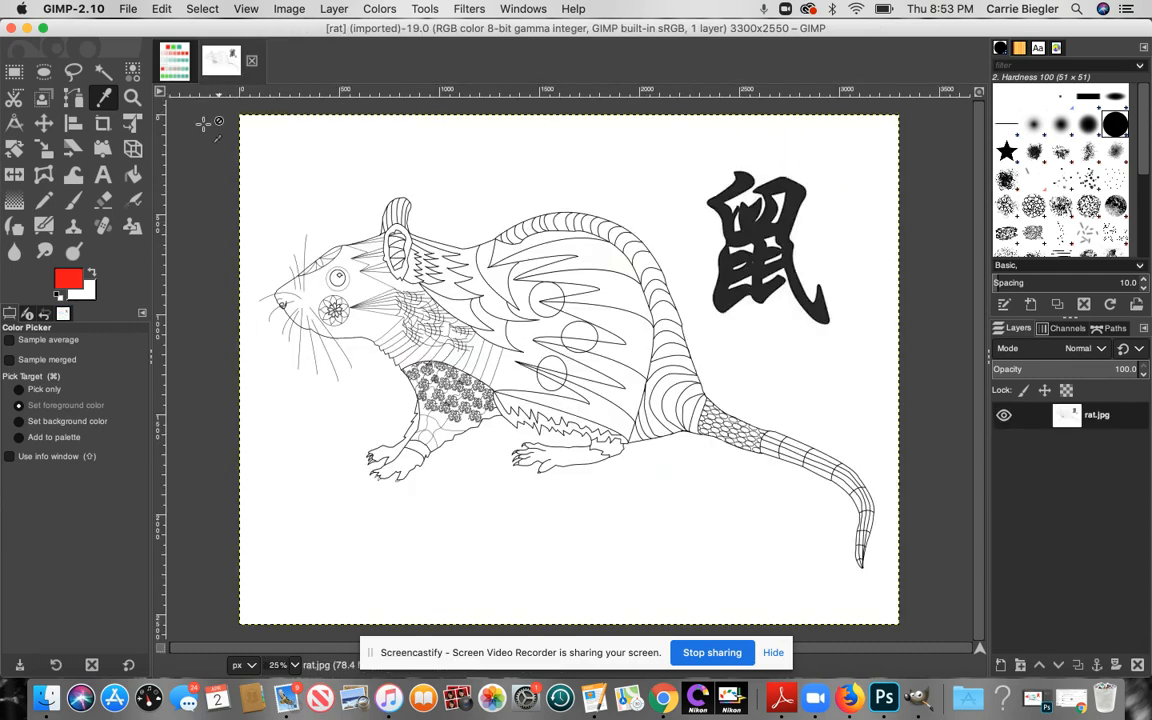
- Bucket-fill the rat's face and the Chinese character with the red foreground color at 100% opacity
{"action": "left_click", "coordinate": [136, 176]}
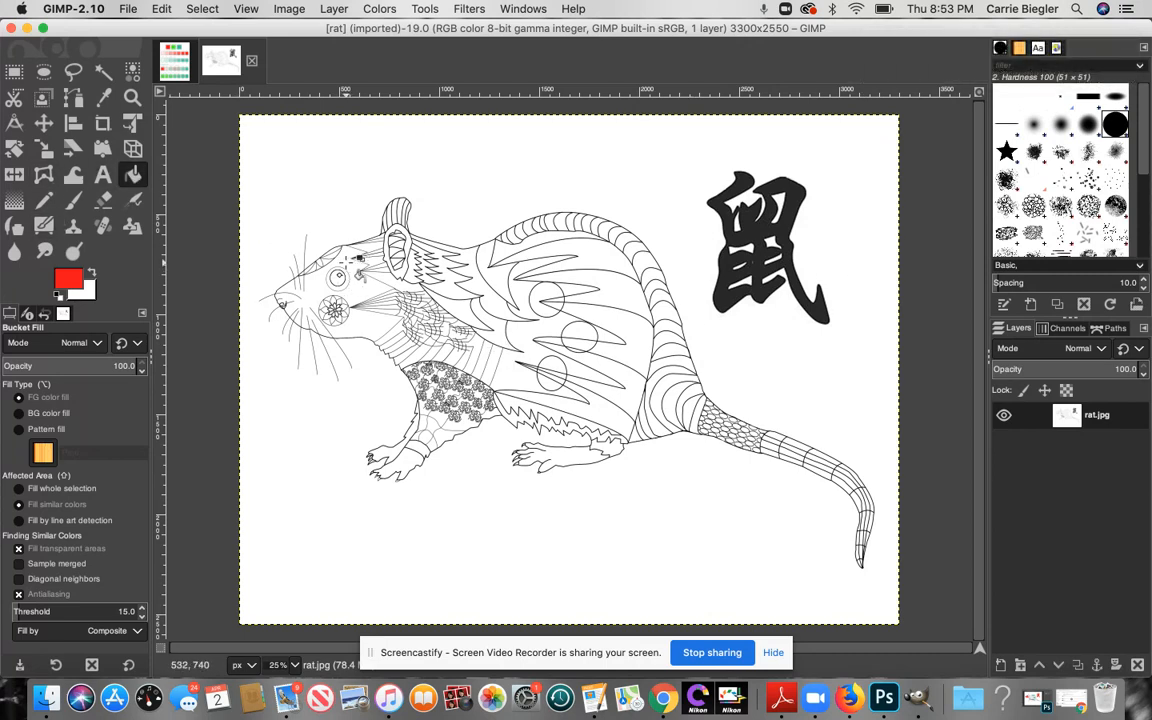
{"action": "left_click", "coordinate": [348, 263]}
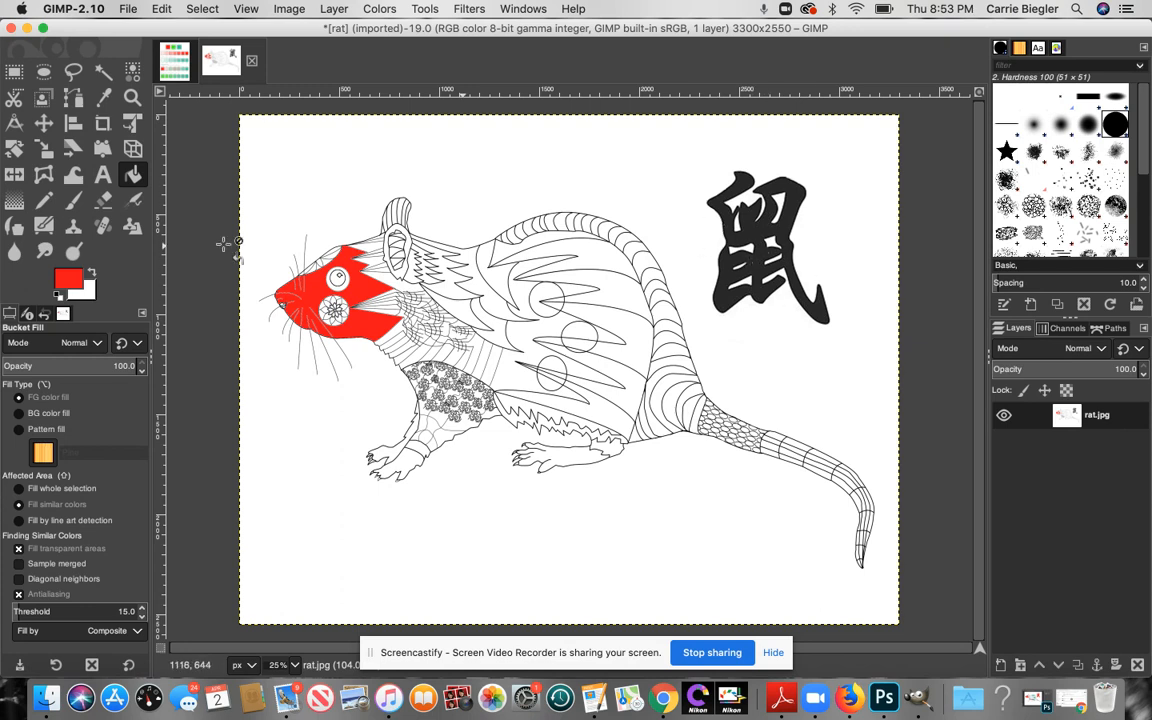
{"action": "left_click", "coordinate": [757, 218]}
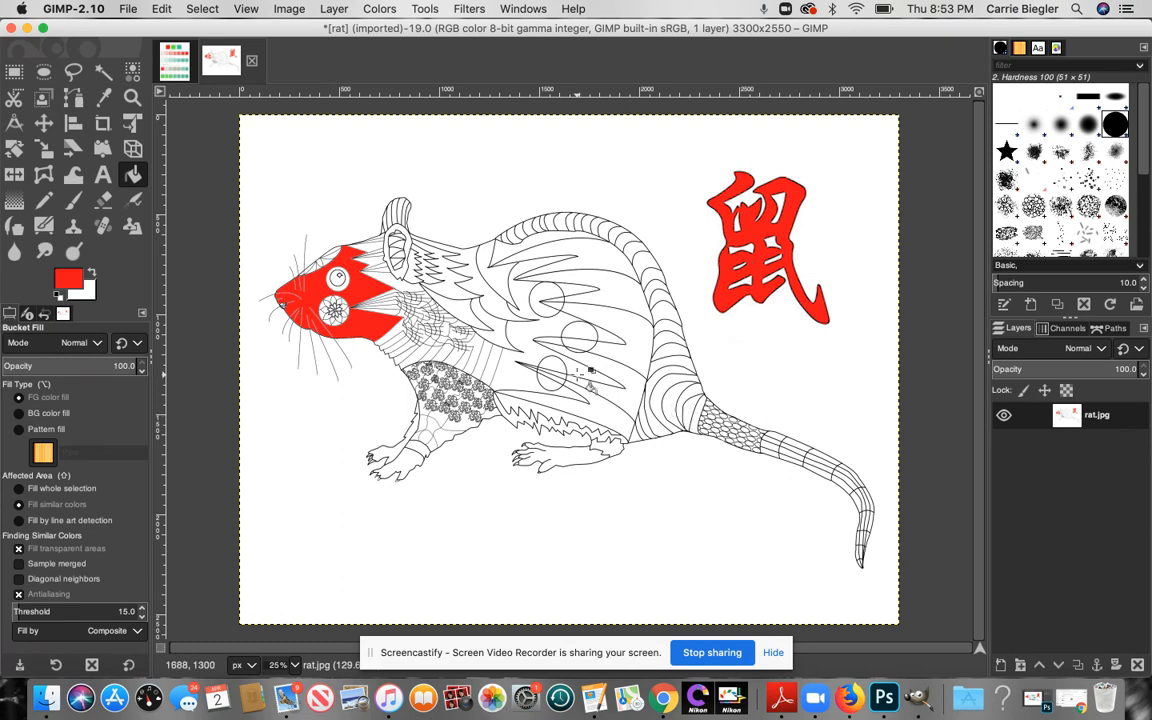
- Fill three alternating jagged stripes on the rat's body with the same red
{"action": "left_click", "coordinate": [612, 276]}
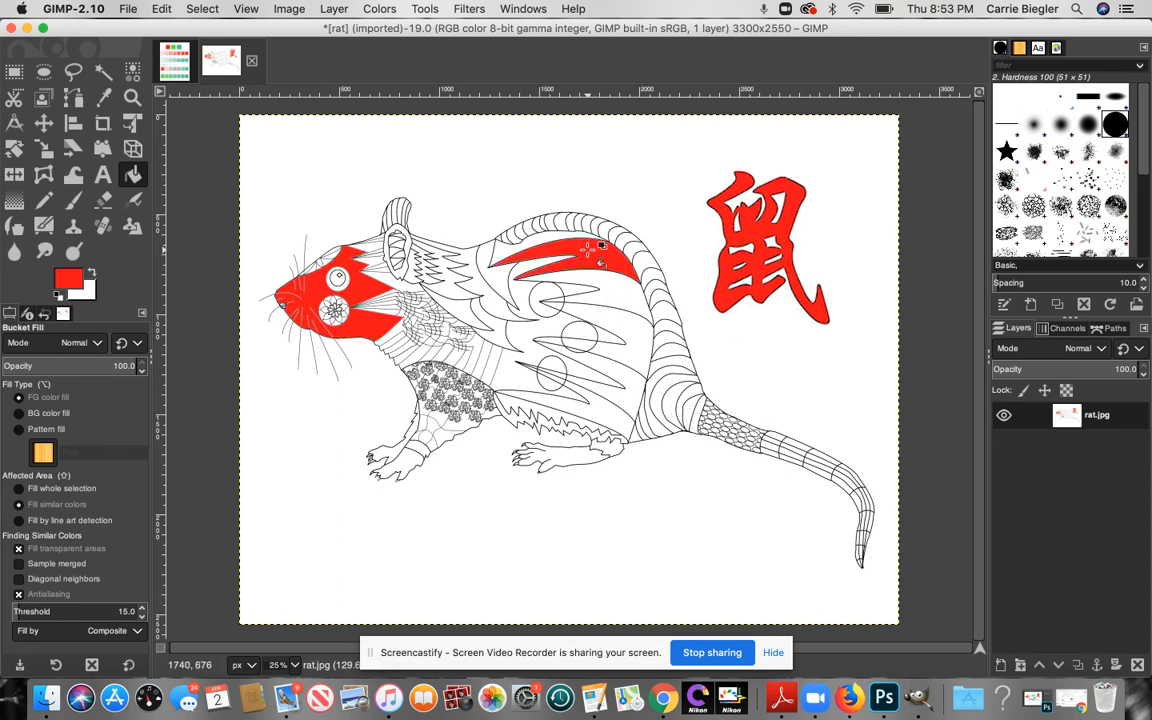
{"action": "left_click", "coordinate": [618, 318]}
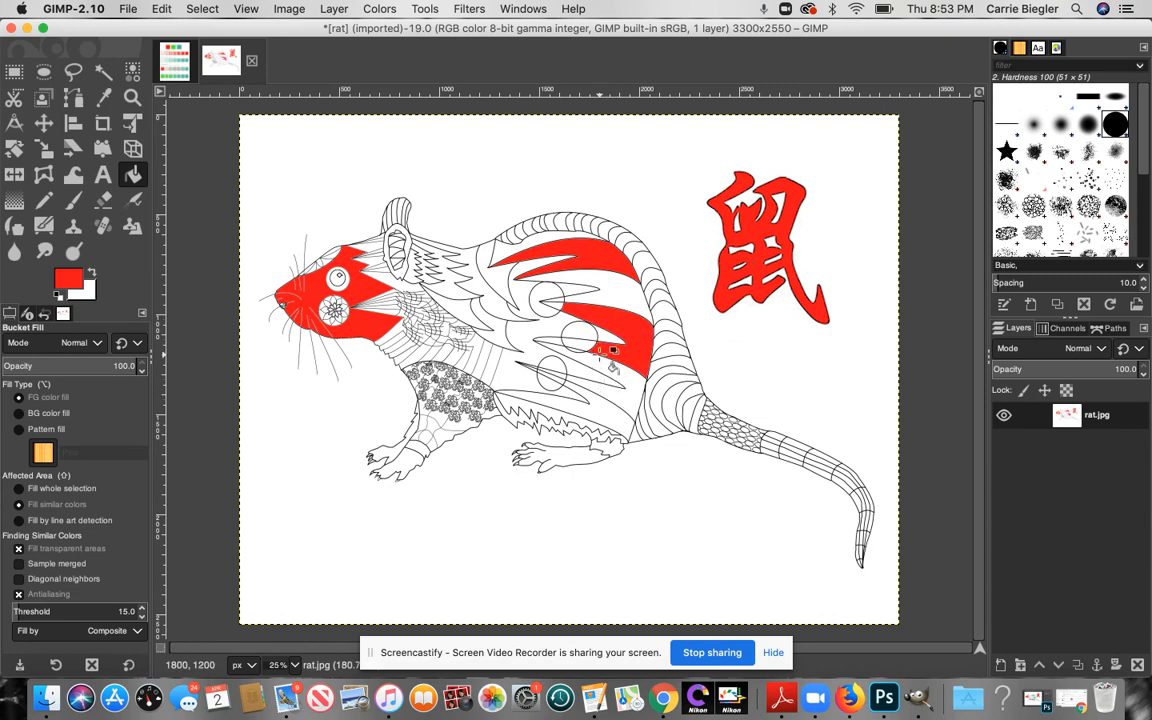
{"action": "left_click", "coordinate": [601, 405]}
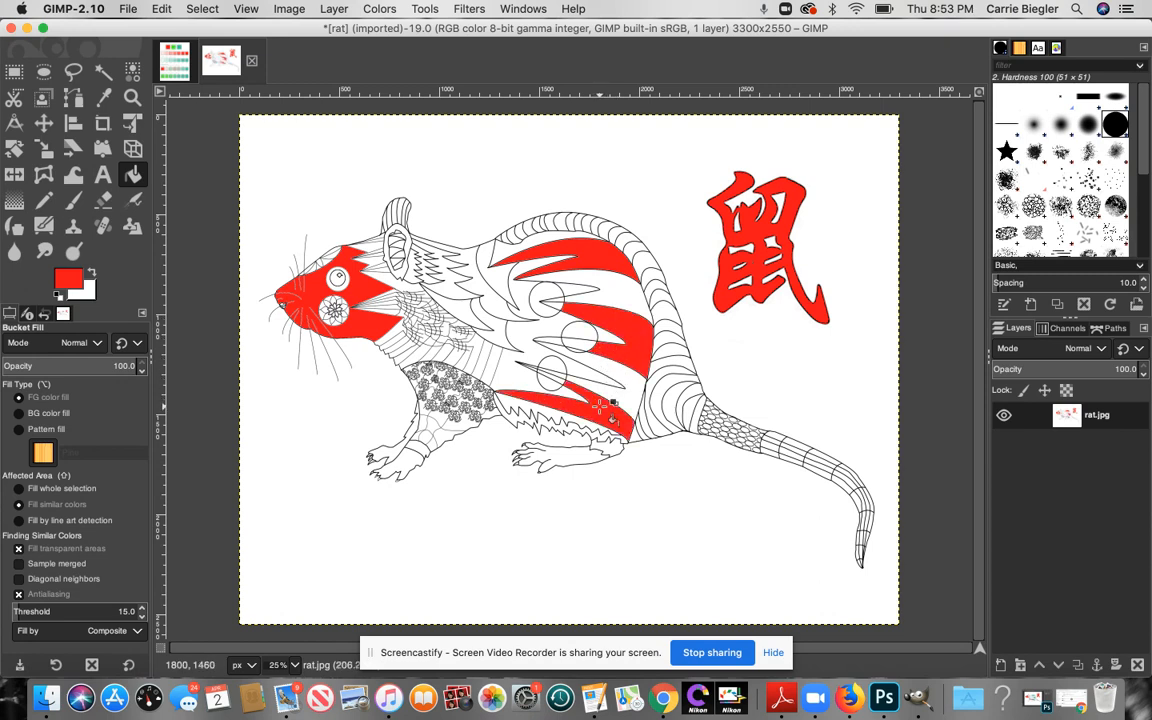
- Sample the 70% teal swatch in the Color 2 row of the color combo scale as the foreground color
{"action": "left_click", "coordinate": [105, 100]}
{"action": "left_click", "coordinate": [166, 62]}
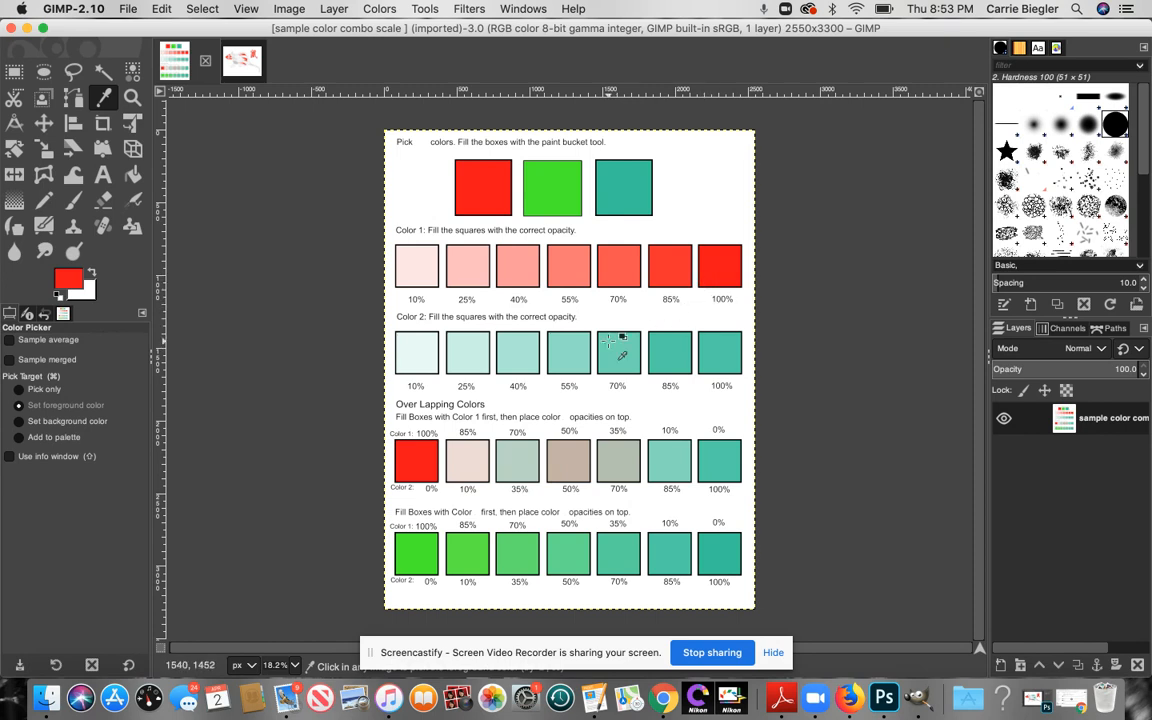
{"action": "left_click", "coordinate": [608, 342]}
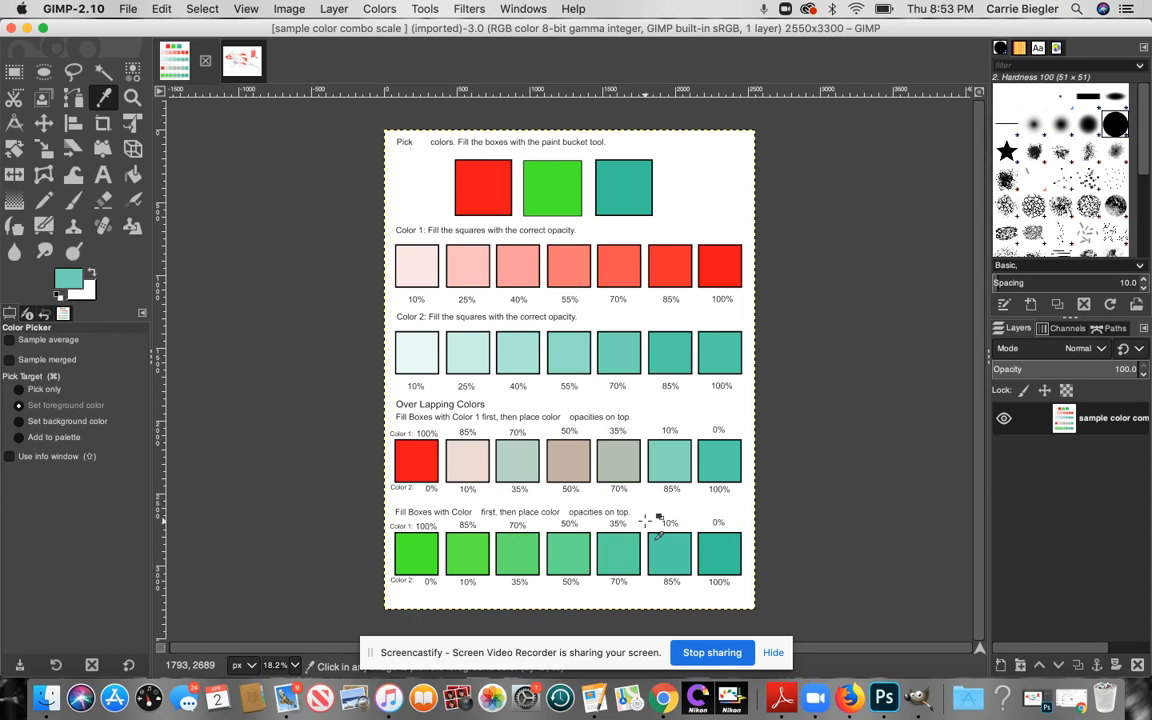
- Bucket-fill the two body stripes between the red ones in the rat image with the sampled teal
{"action": "left_click", "coordinate": [132, 174]}
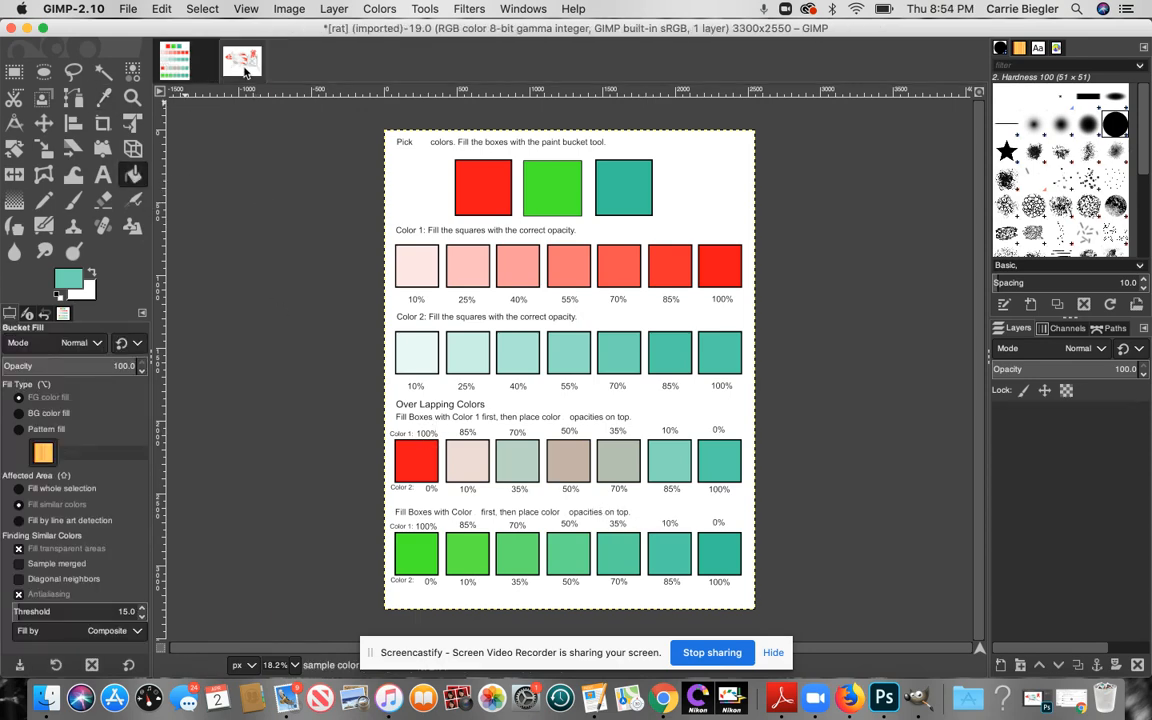
{"action": "left_click", "coordinate": [224, 63]}
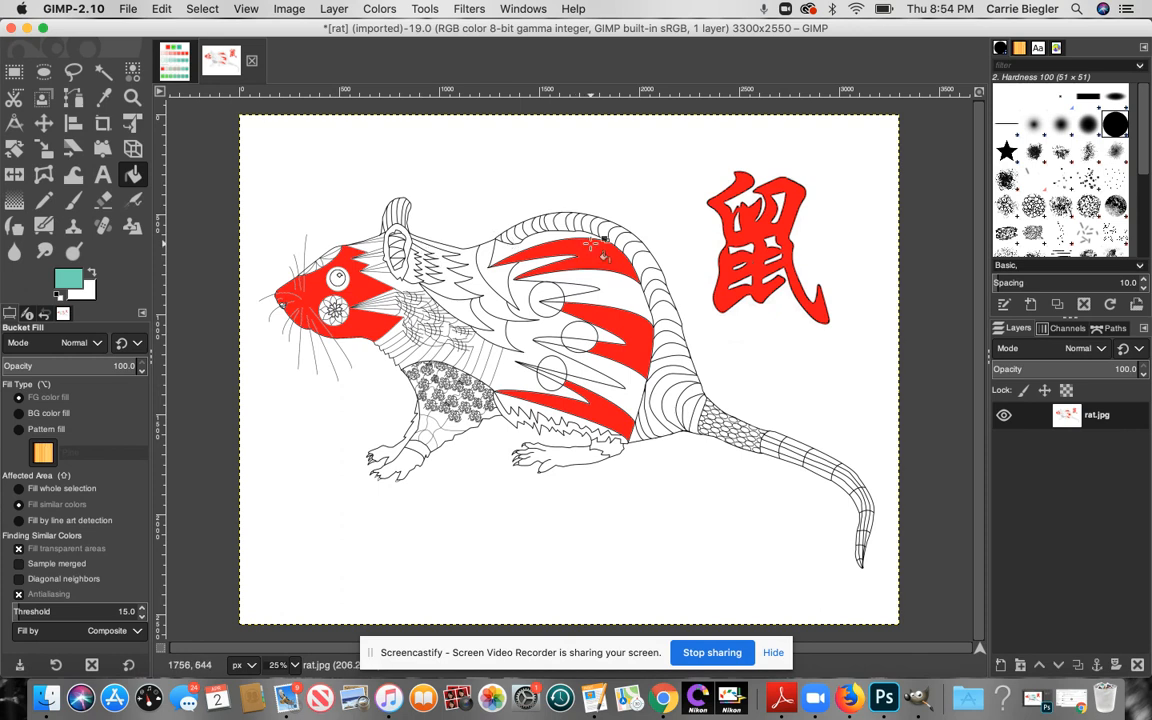
{"action": "left_click", "coordinate": [613, 281]}
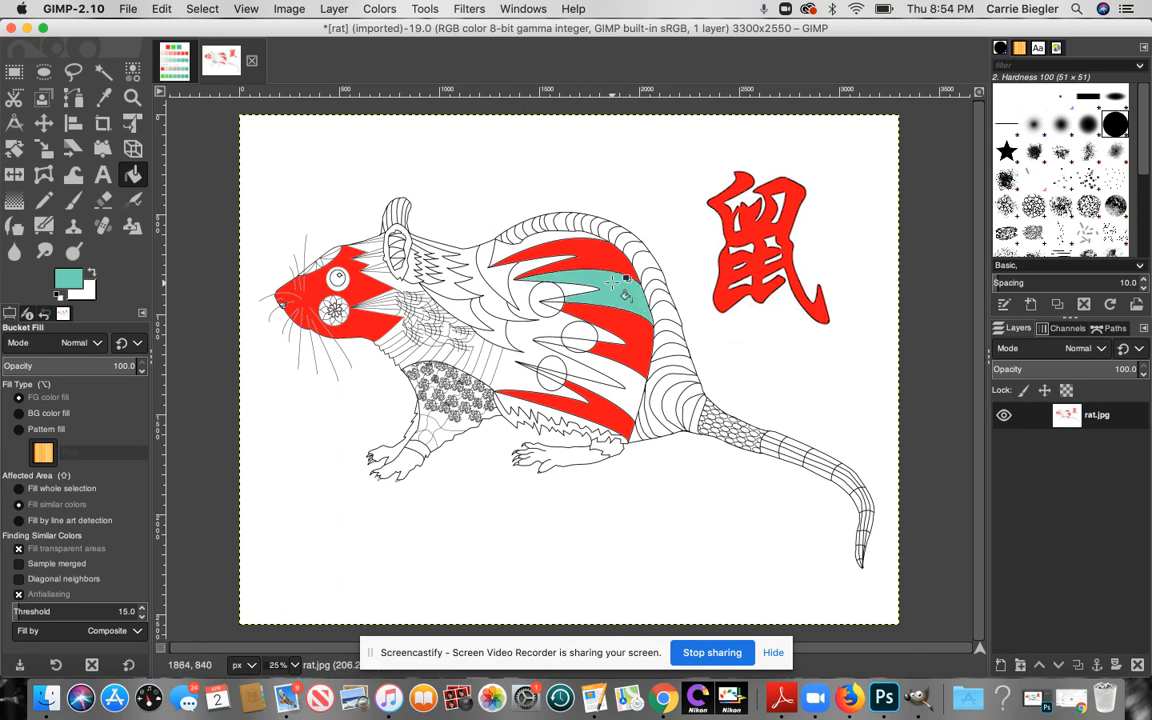
{"action": "left_click", "coordinate": [604, 366]}
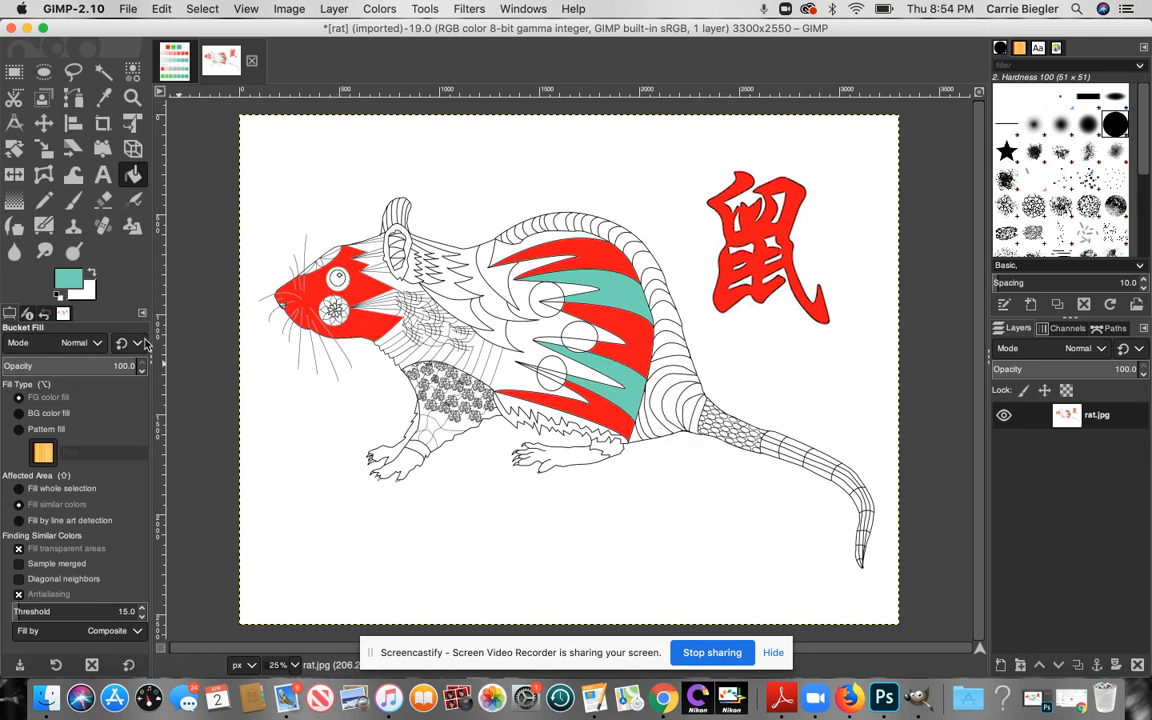
- Bucket-fill five of the small oval scales at the base of the rat's tail with the teal foreground color
{"action": "left_click", "coordinate": [134, 97]}
{"action": "left_click", "coordinate": [717, 399]}
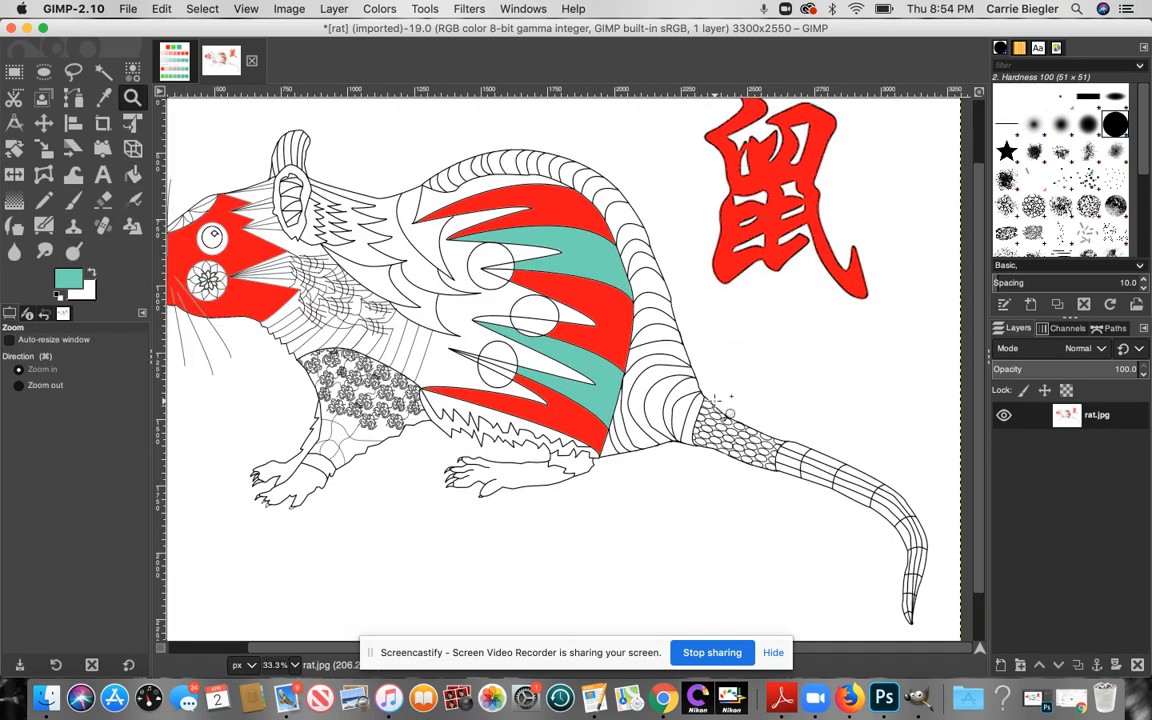
{"action": "left_click", "coordinate": [715, 399]}
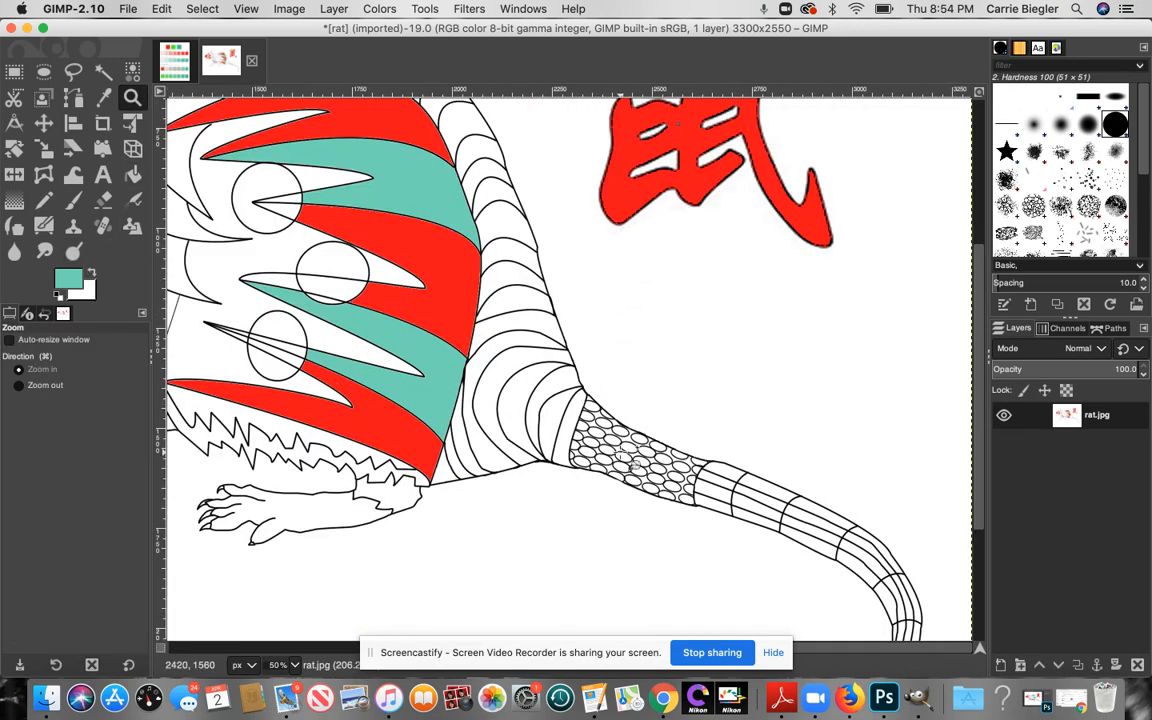
{"action": "left_click", "coordinate": [133, 175]}
{"action": "left_click", "coordinate": [604, 424]}
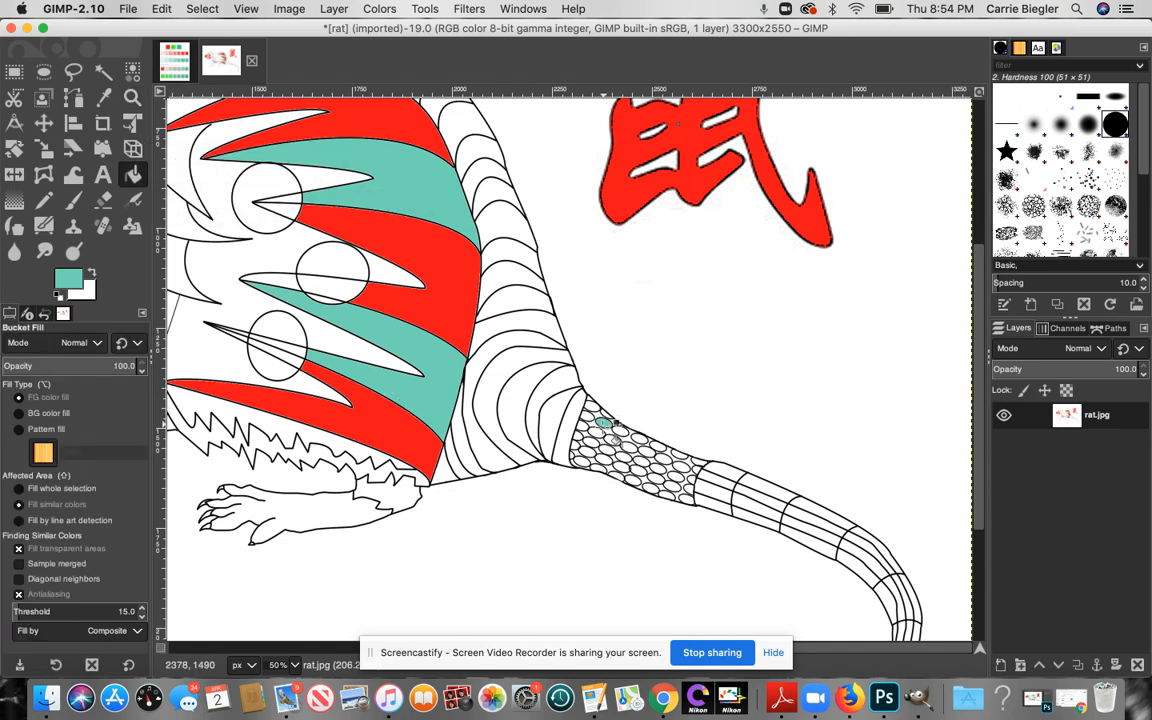
{"action": "left_click", "coordinate": [590, 442]}
{"action": "left_click", "coordinate": [581, 461]}
{"action": "left_click", "coordinate": [606, 457]}
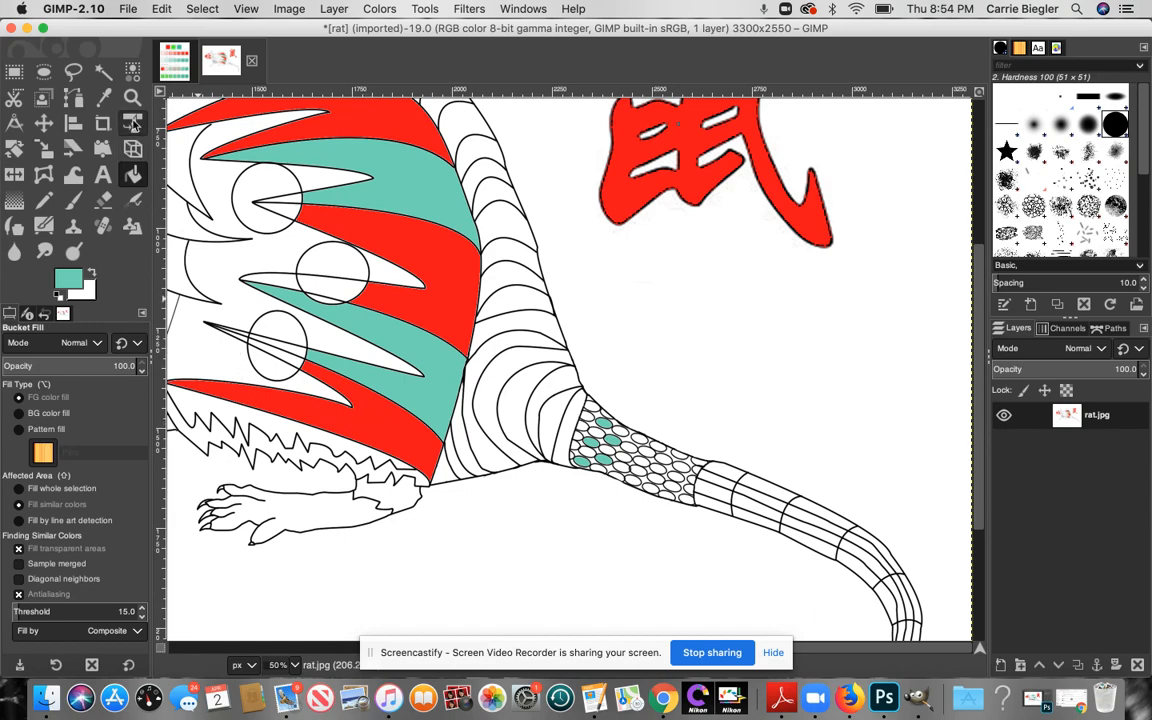
- Try bucket-filling the white background around the whole rat with the teal foreground color, and undo that fill
{"action": "left_click", "coordinate": [132, 97]}
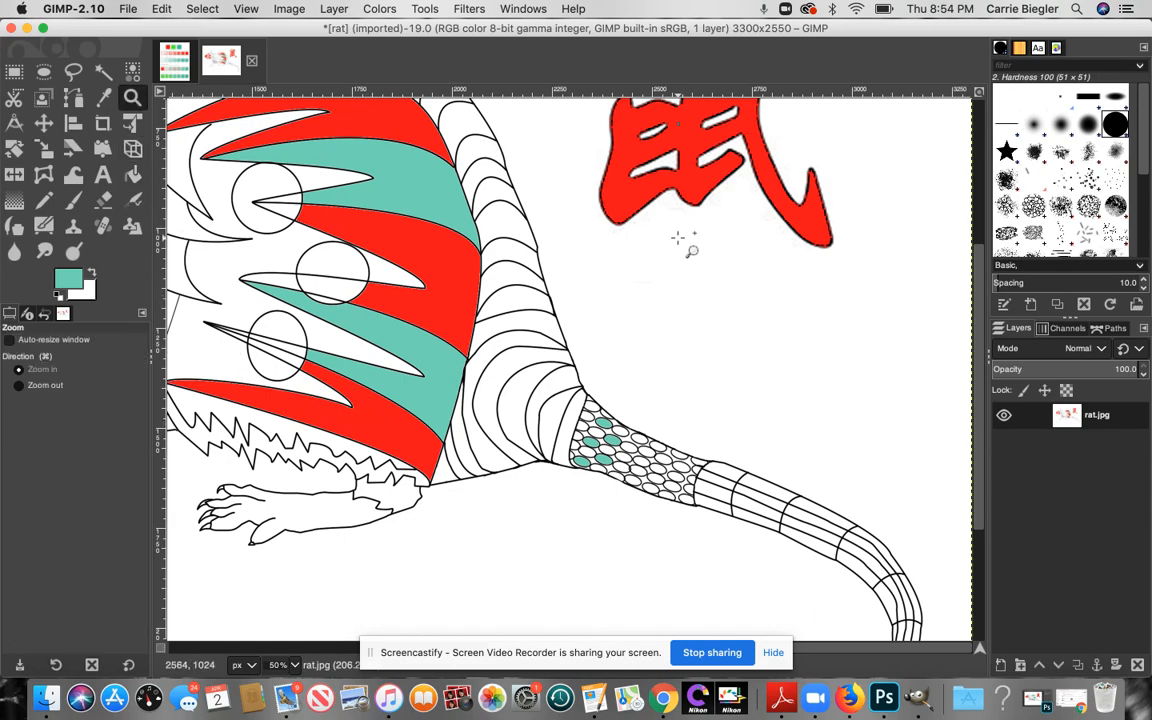
{"action": "left_click", "coordinate": [765, 294]}
{"action": "left_click", "coordinate": [765, 294], "text": "super"}
{"action": "left_click", "coordinate": [765, 294], "text": "super"}
{"action": "left_click", "coordinate": [765, 294], "text": "super"}
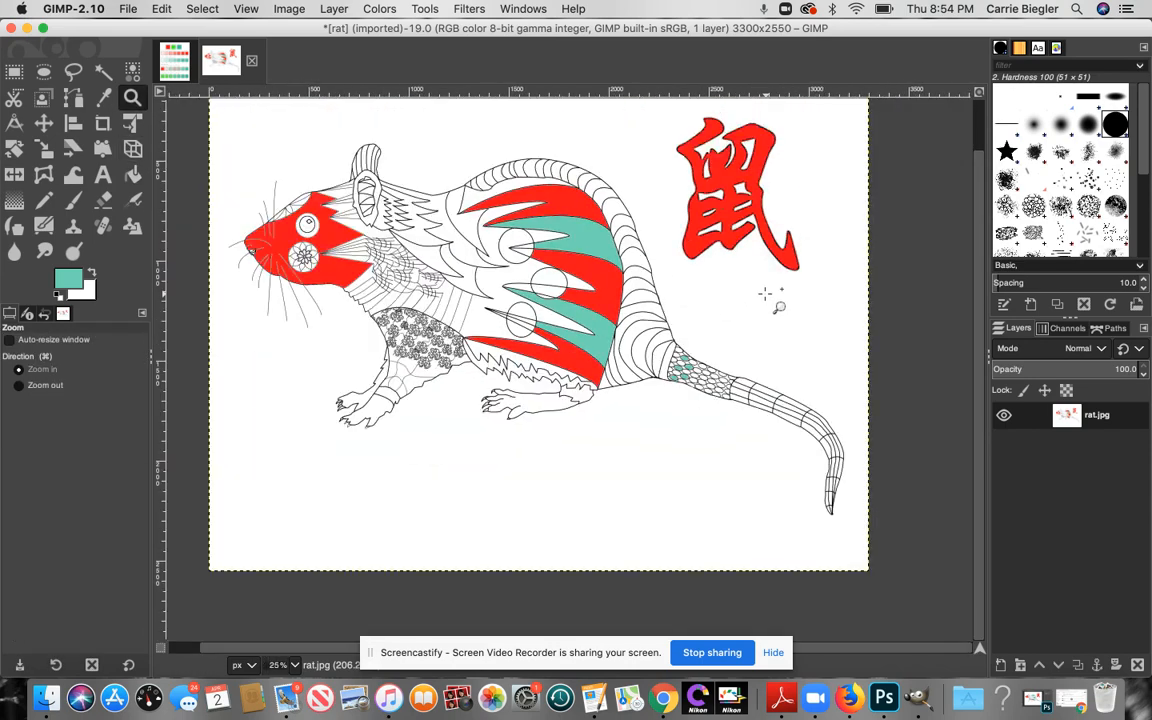
{"action": "left_click", "coordinate": [133, 174]}
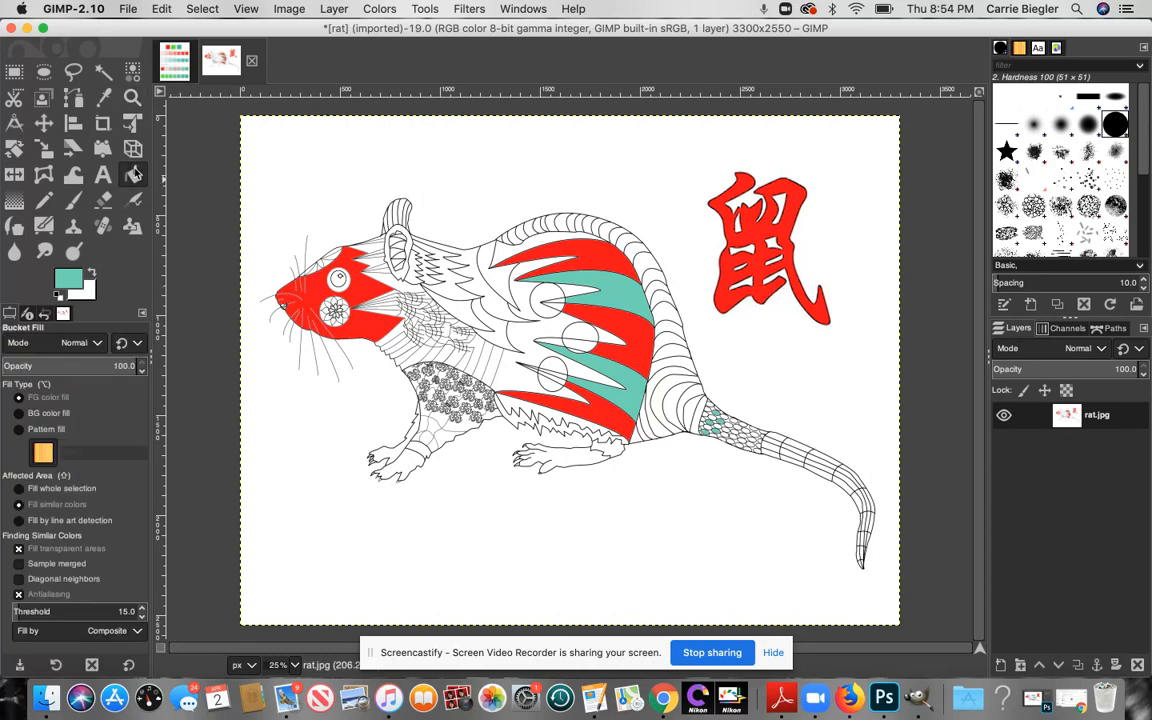
{"action": "left_click", "coordinate": [316, 147]}
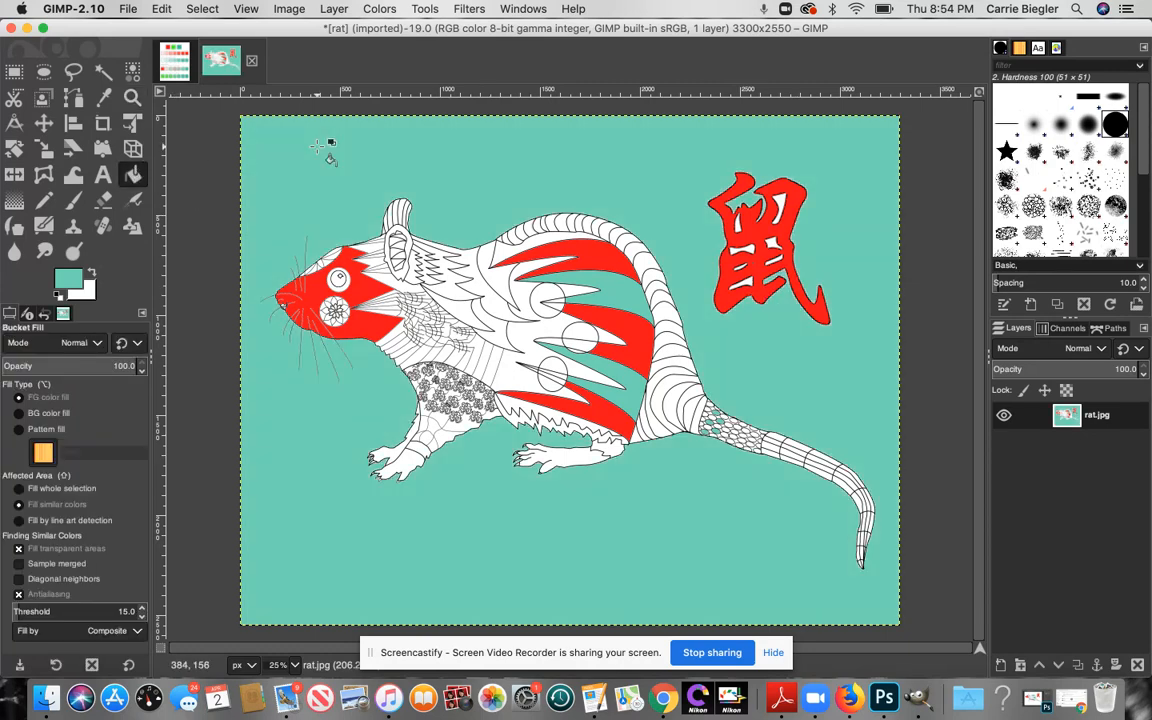
{"action": "key", "text": "super+z"}
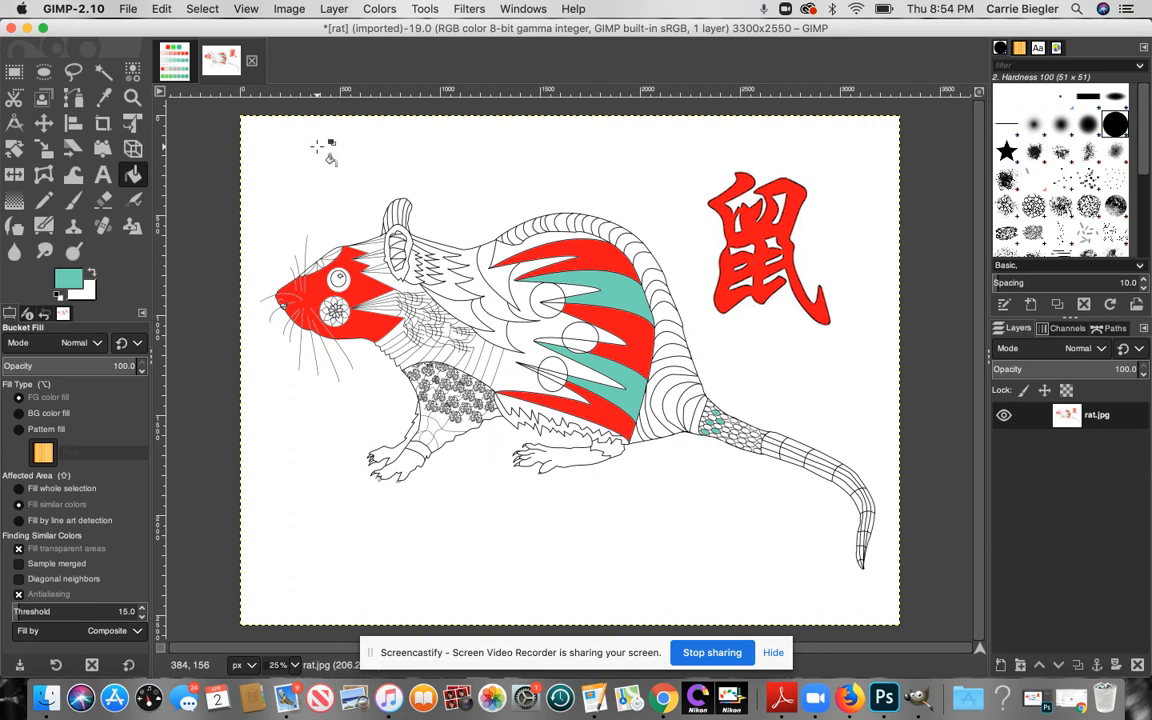